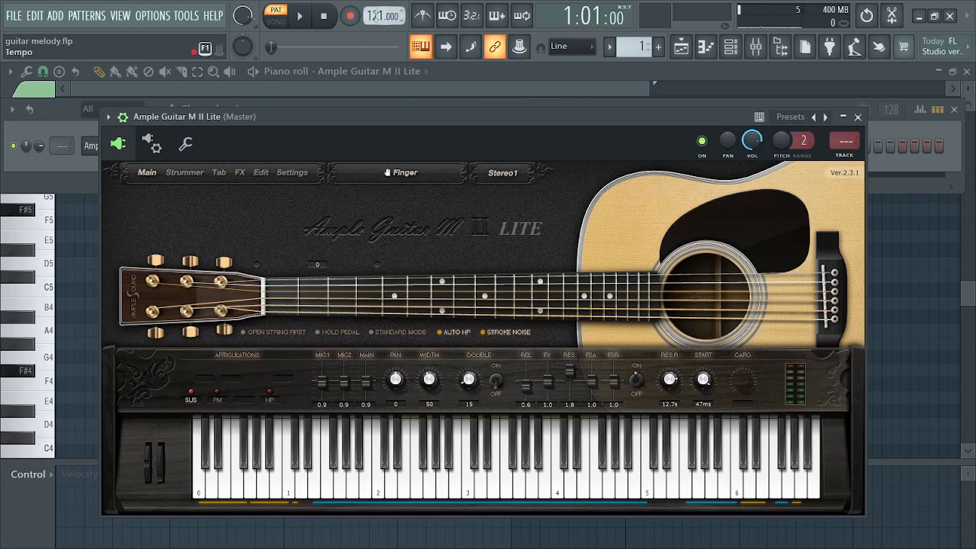
- Show the Ample Guitar M II Lite piano roll and highlight the F# Minor Natural (Aeolian) scale
click(709, 50)
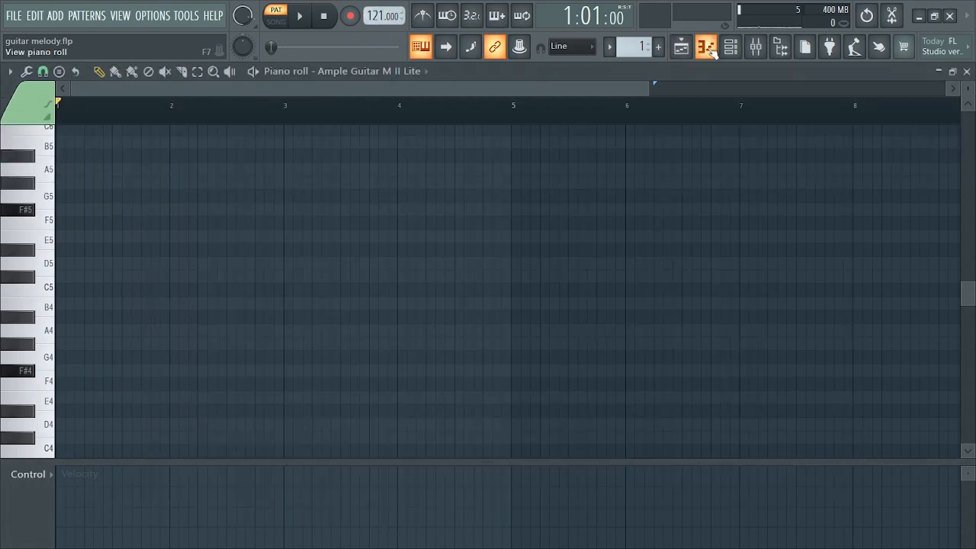
click(9, 72)
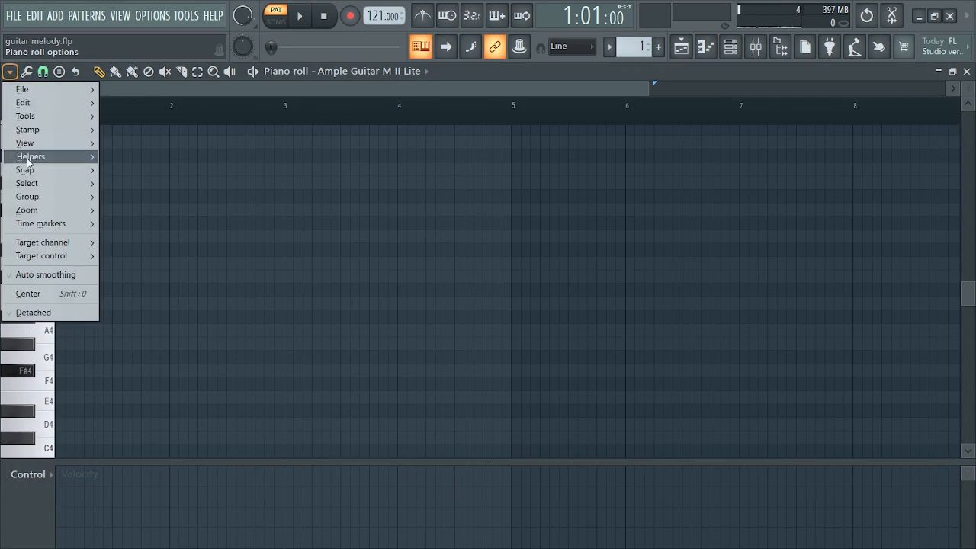
mouse_move(30, 159)
mouse_move(153, 169)
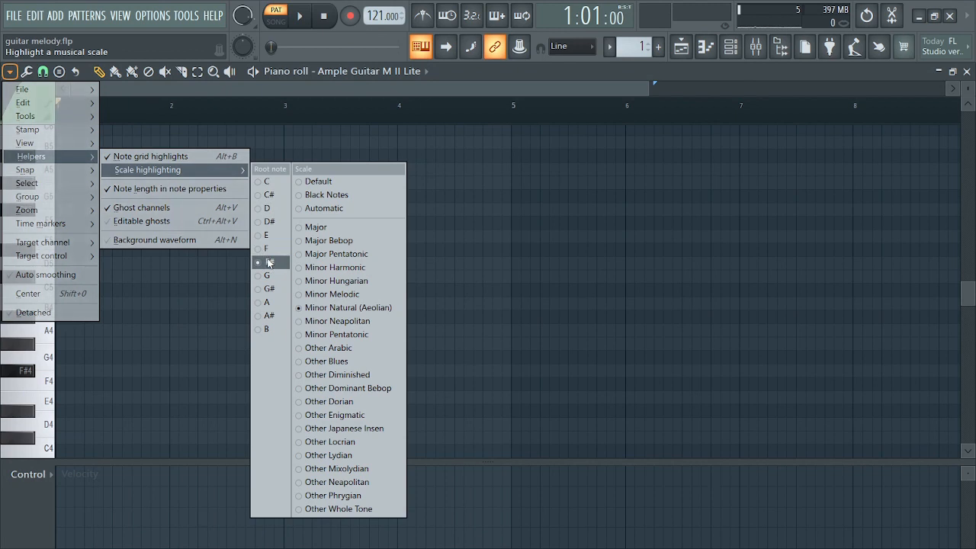
click(300, 309)
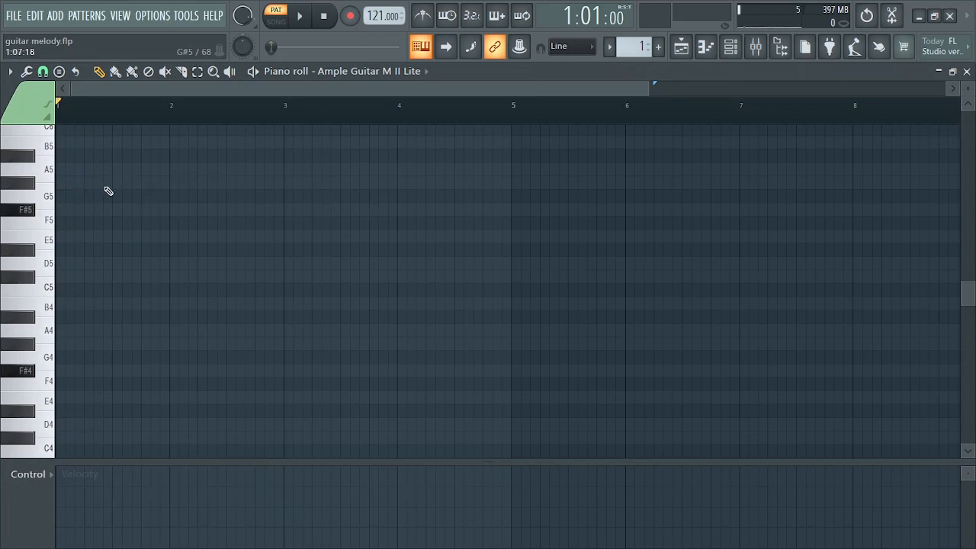
- Place an F#5 note at the very start of bar 1 in the piano roll
scroll(166, 280, down, 2)
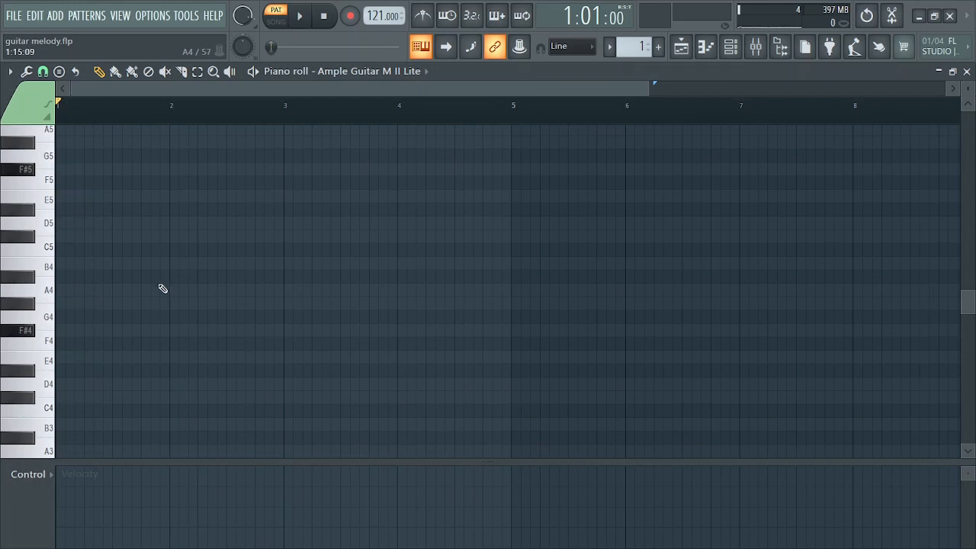
scroll(115, 286, up, 2)
scroll(115, 286, up, 1)
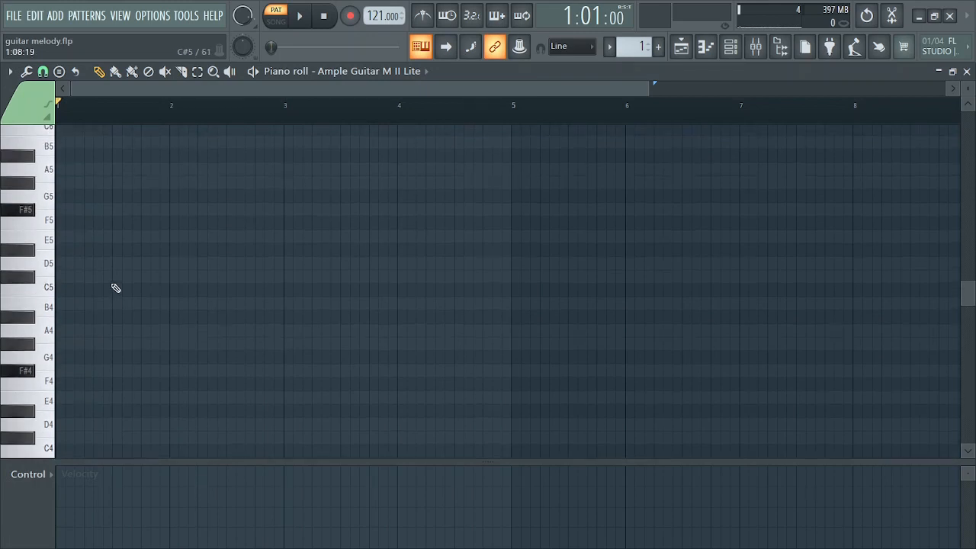
scroll(115, 287, up, 3)
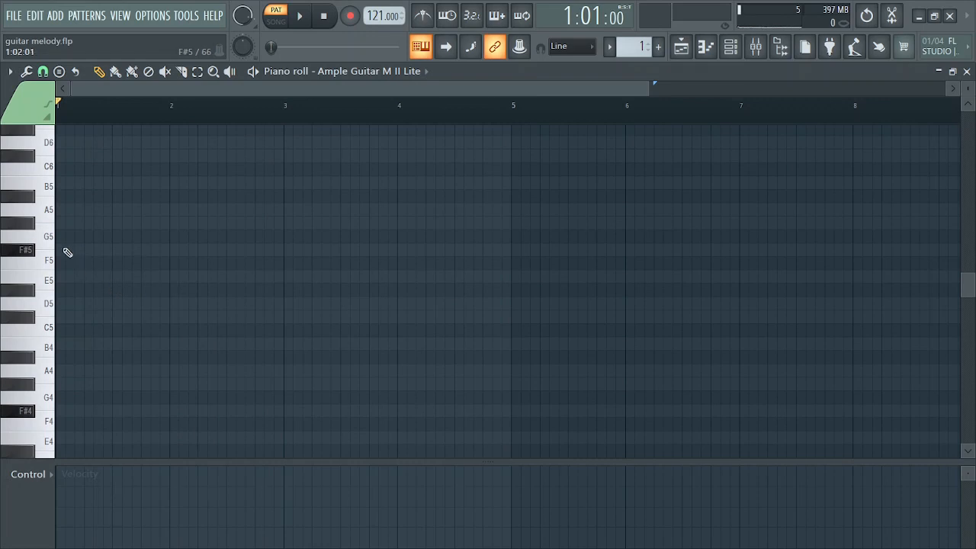
click(67, 252)
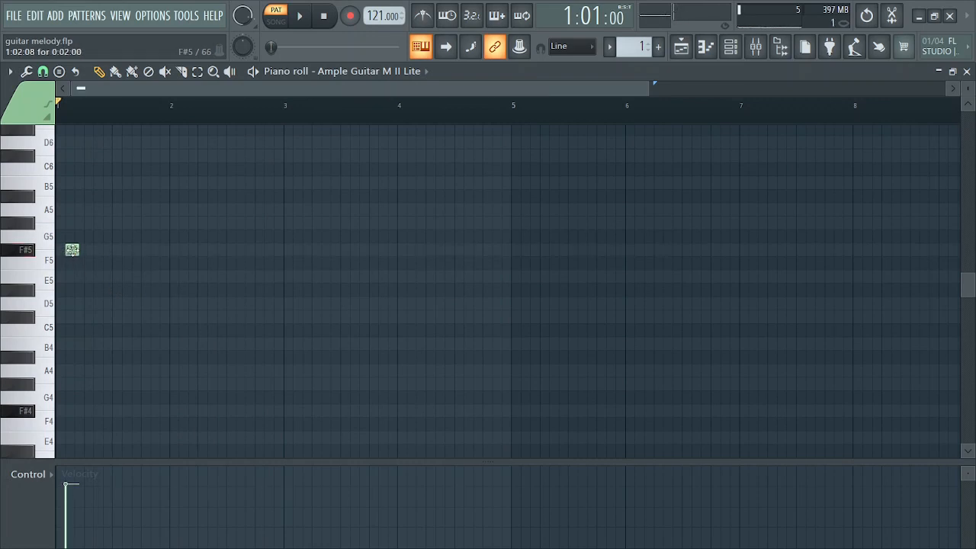
drag(71, 250, 61, 250)
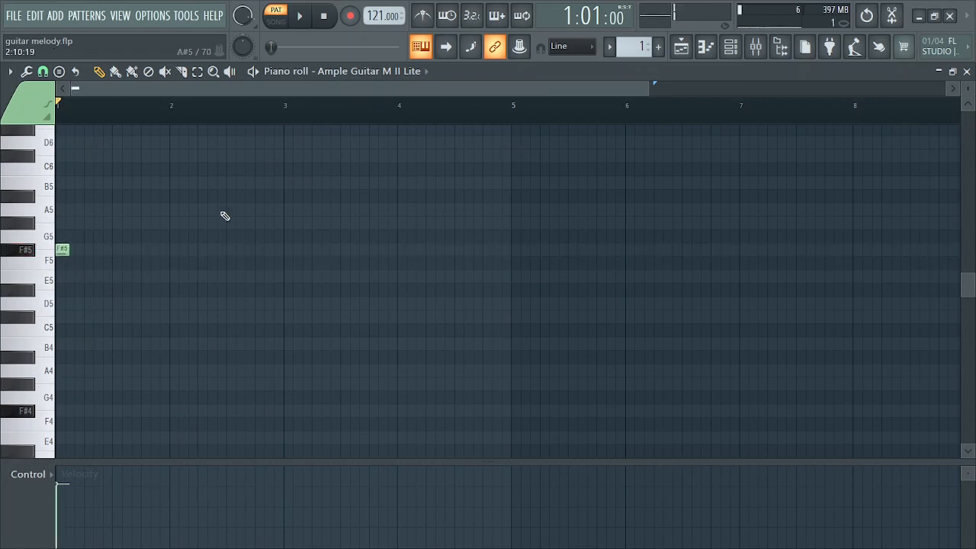
click(62, 251)
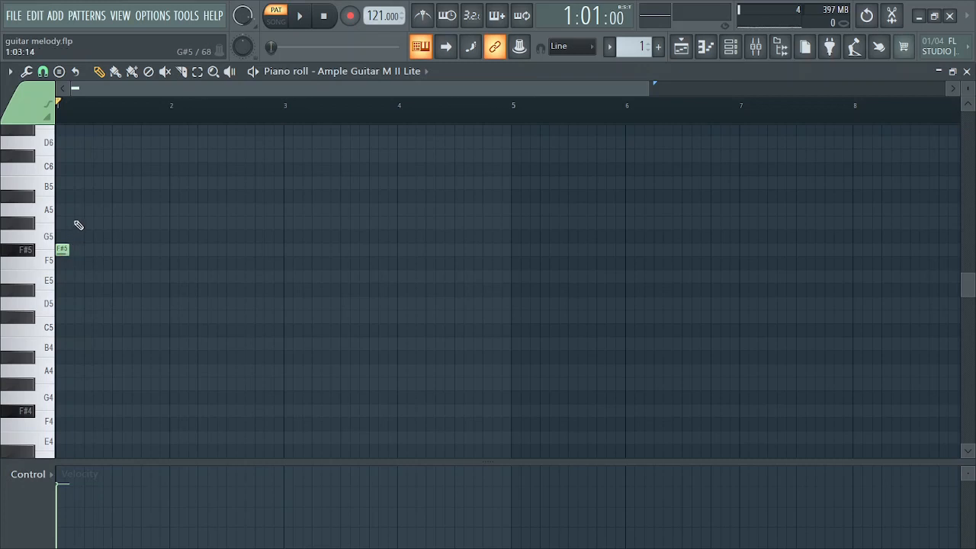
- Add A5 and C#6 above the F#5 note at the start of bar 1 to form an F# minor chord
click(76, 183)
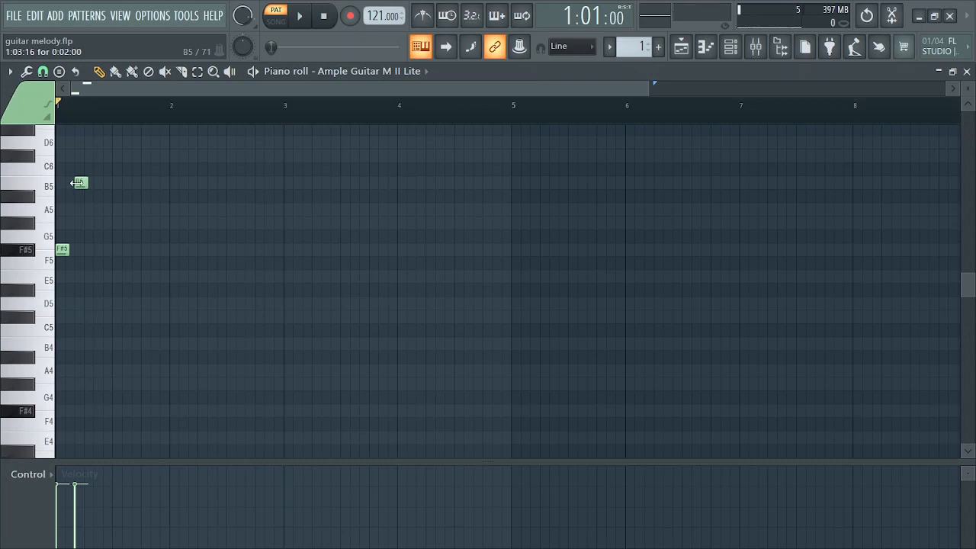
right_click(82, 185)
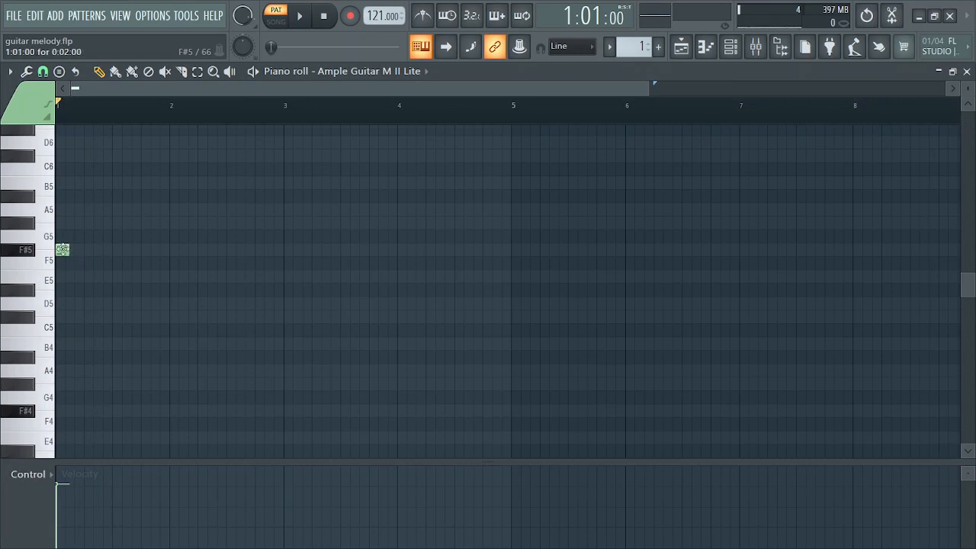
click(65, 209)
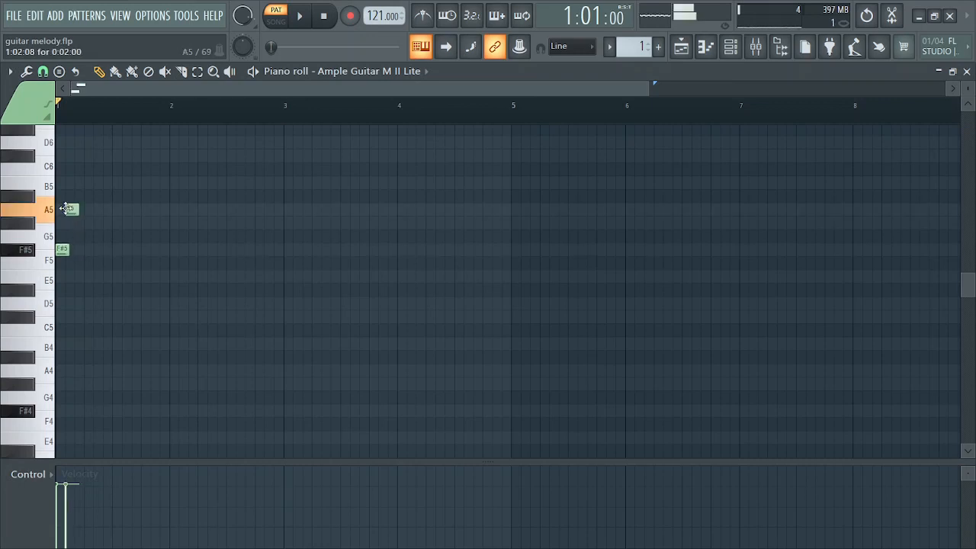
click(64, 155)
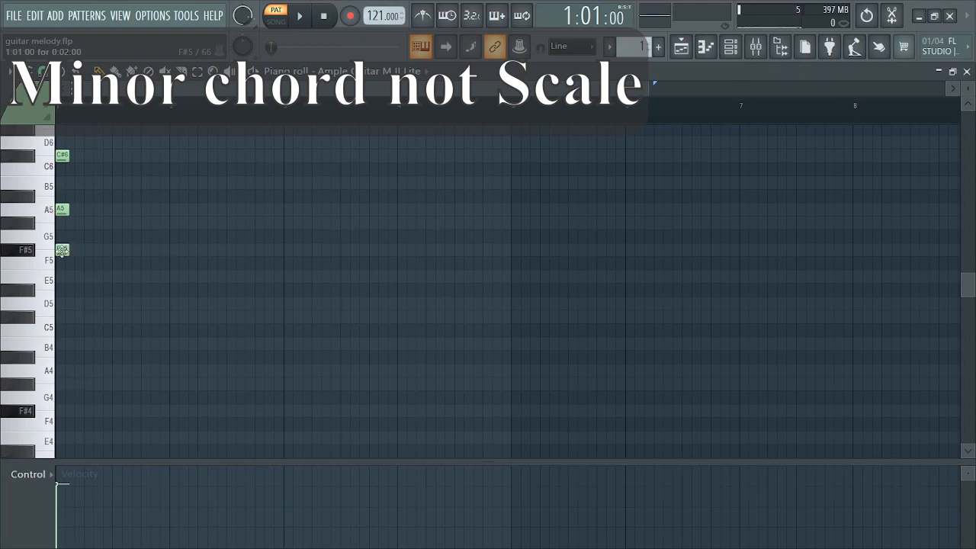
click(60, 209)
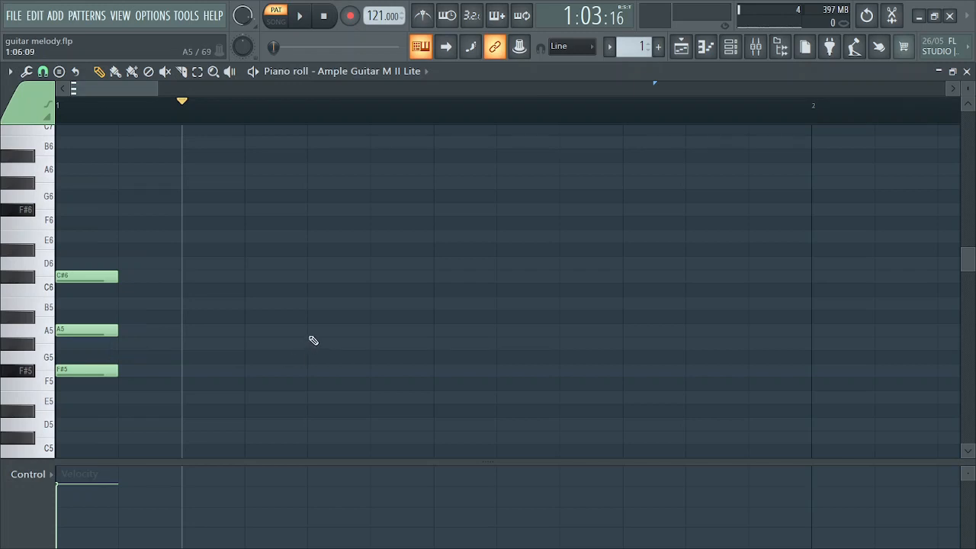
- Set the piano roll's note snapping to 1/3 beat and return the playhead to the start of the pattern
click(43, 71)
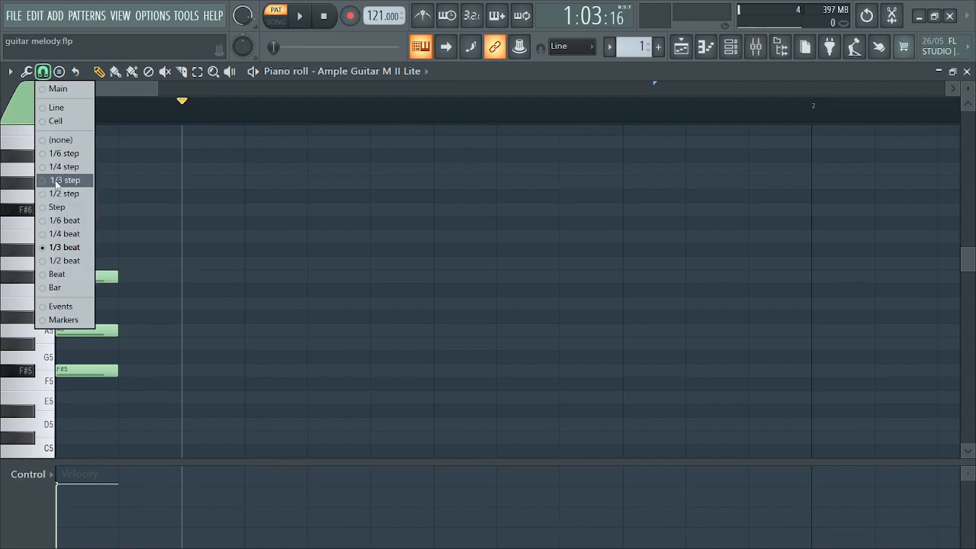
click(66, 248)
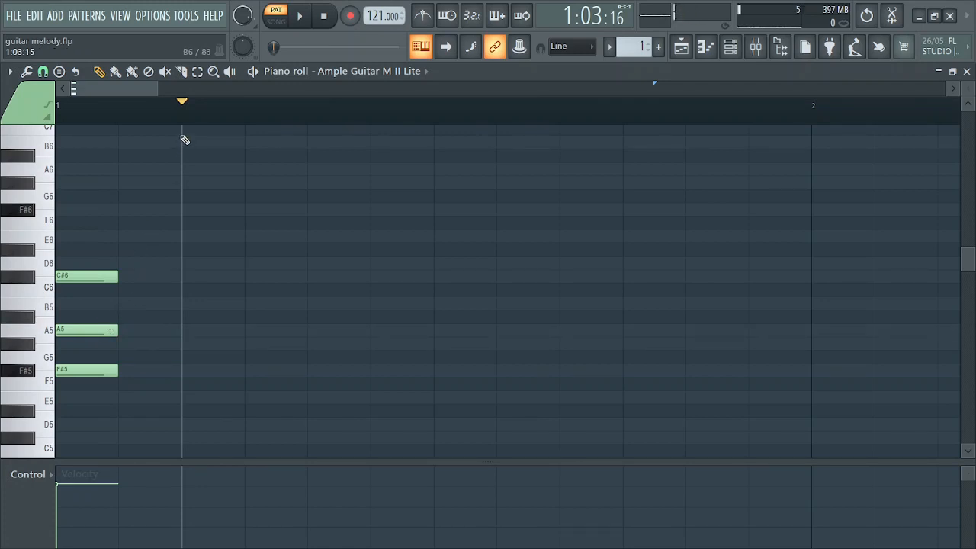
drag(183, 102, 32, 122)
scroll(71, 344, down, 3)
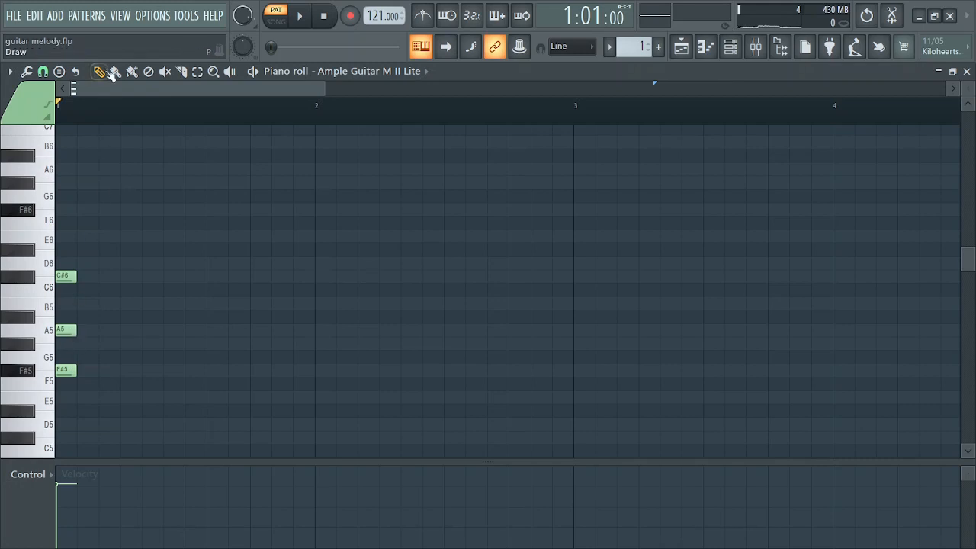
- Duplicate the F#5 and A5 notes one octave higher, with the copies aligned to the start of bar 1
click(200, 71)
drag(82, 320, 76, 380)
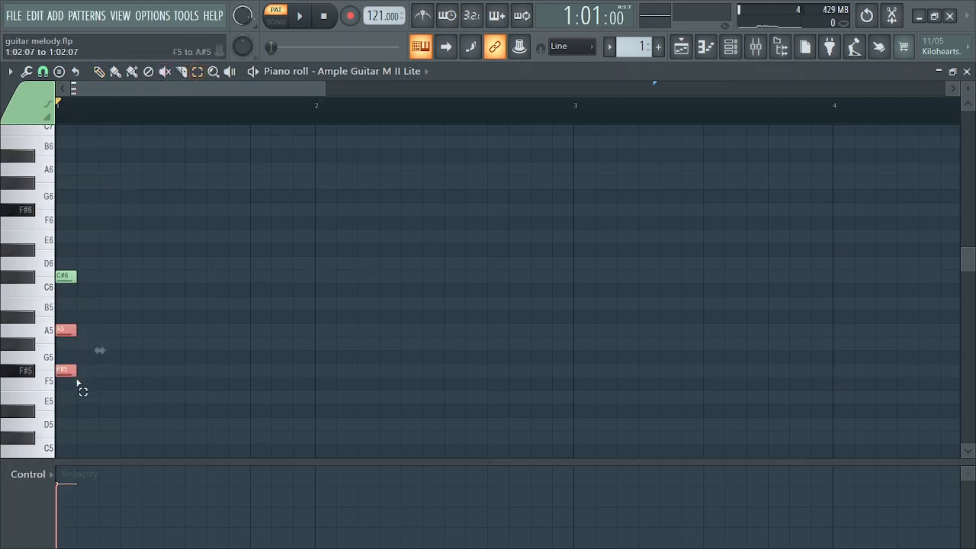
click(99, 71)
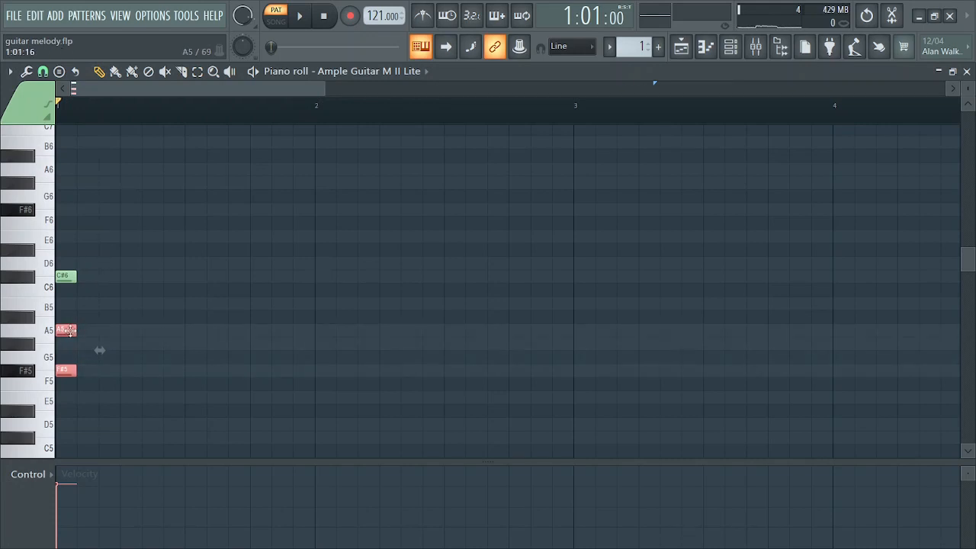
drag(68, 330, 90, 330)
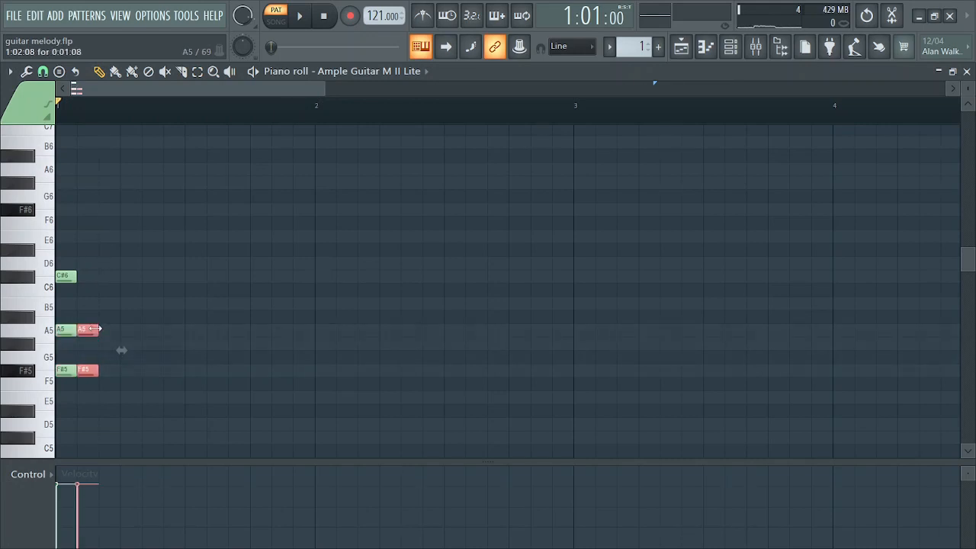
key(ctrl+Up)
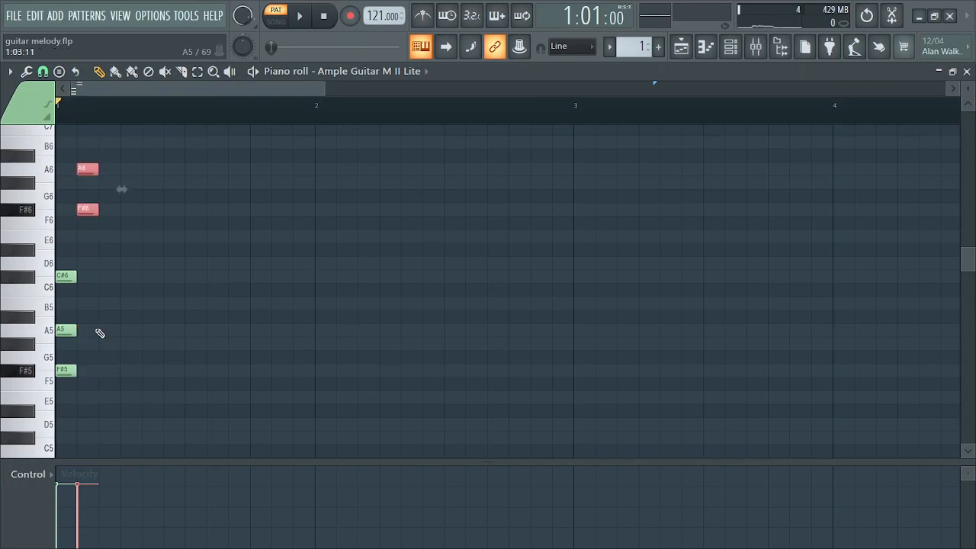
key(shift+Left)
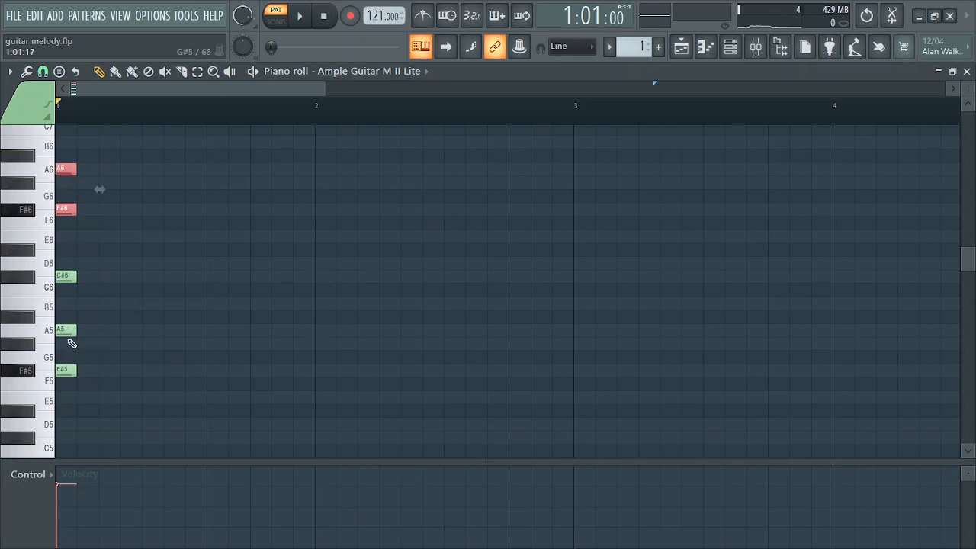
- Arpeggiate the chord after F#5 with A5, a C#6 lasting two-thirds of a beat and F#6 back to back, and move A6 to bar 3
drag(66, 331, 87, 331)
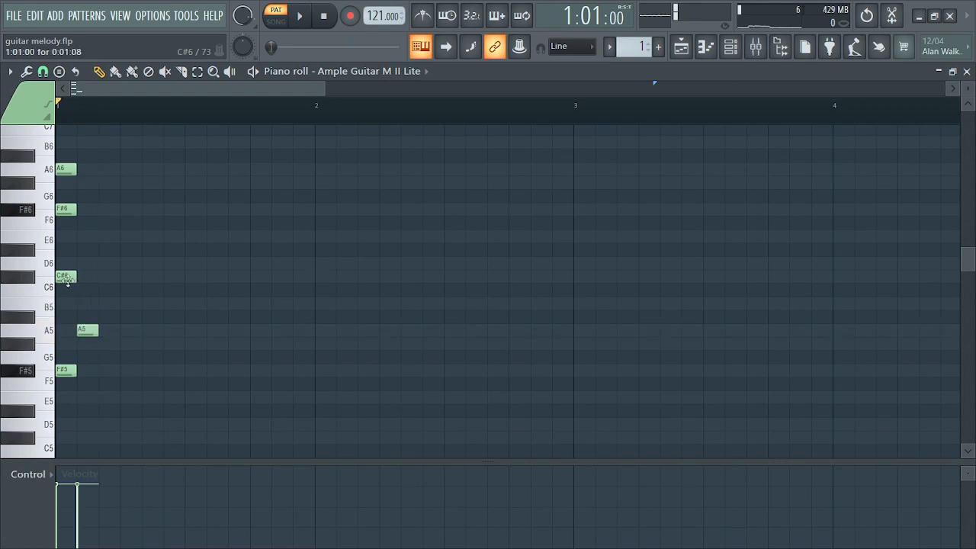
drag(62, 272, 127, 268)
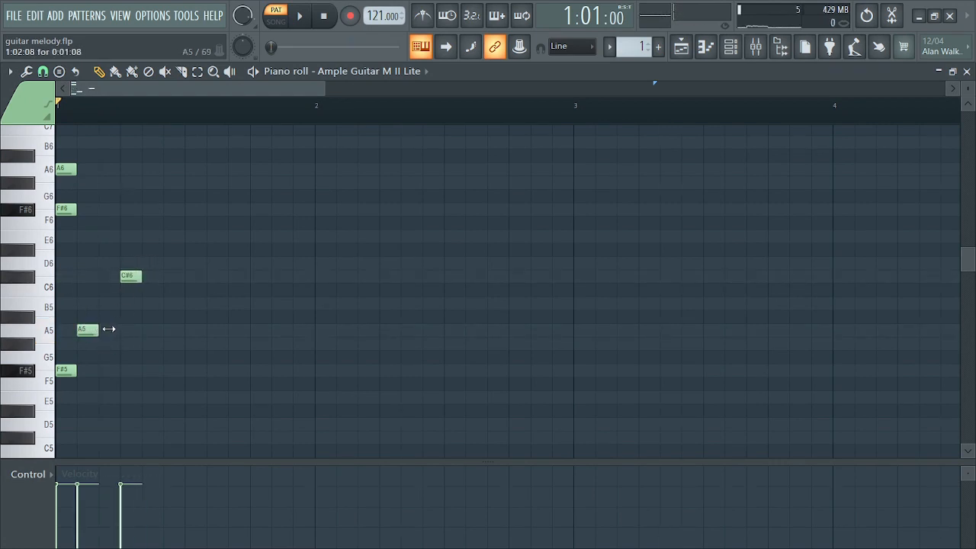
drag(110, 328, 121, 329)
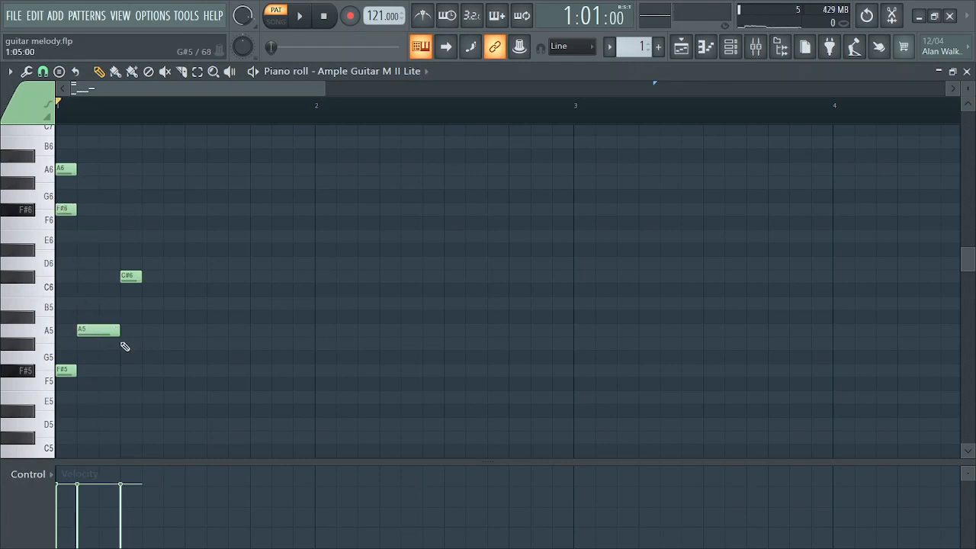
drag(121, 335, 107, 333)
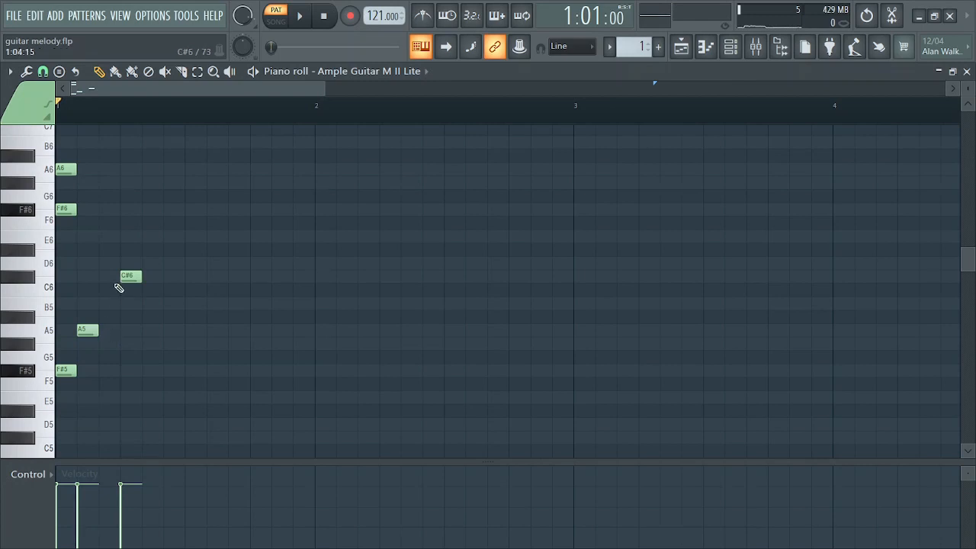
mouse_move(127, 275)
mouse_down()
mouse_move(92, 272)
mouse_move(141, 276)
mouse_up()
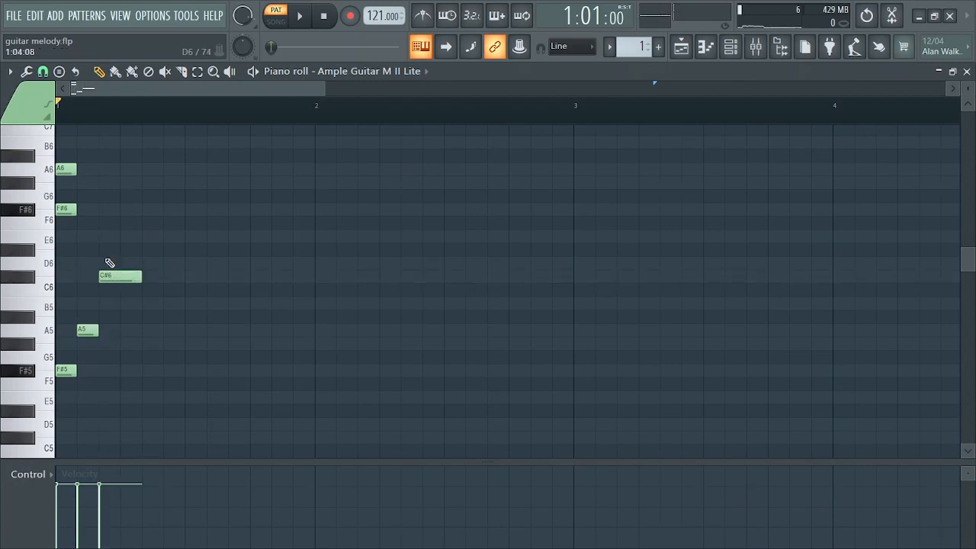
drag(63, 211, 149, 205)
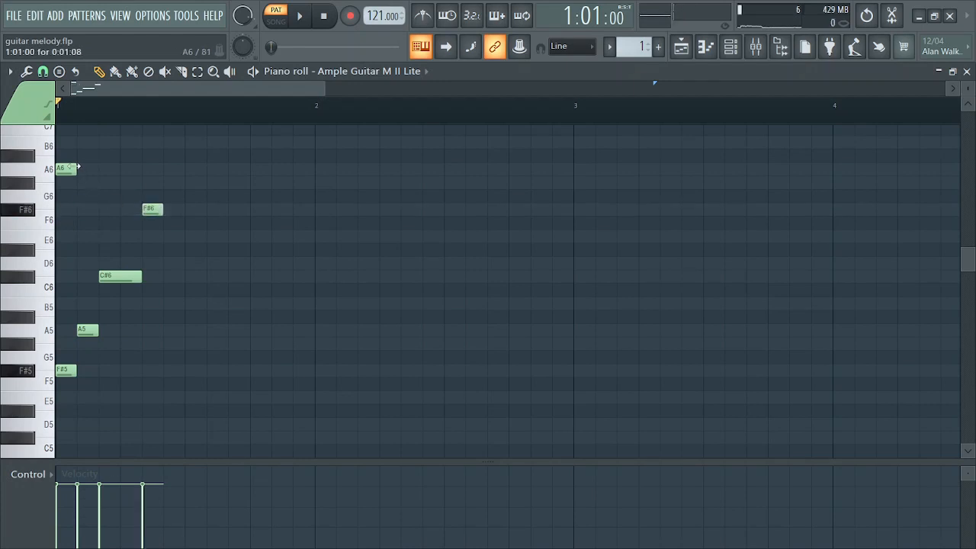
drag(69, 165, 585, 165)
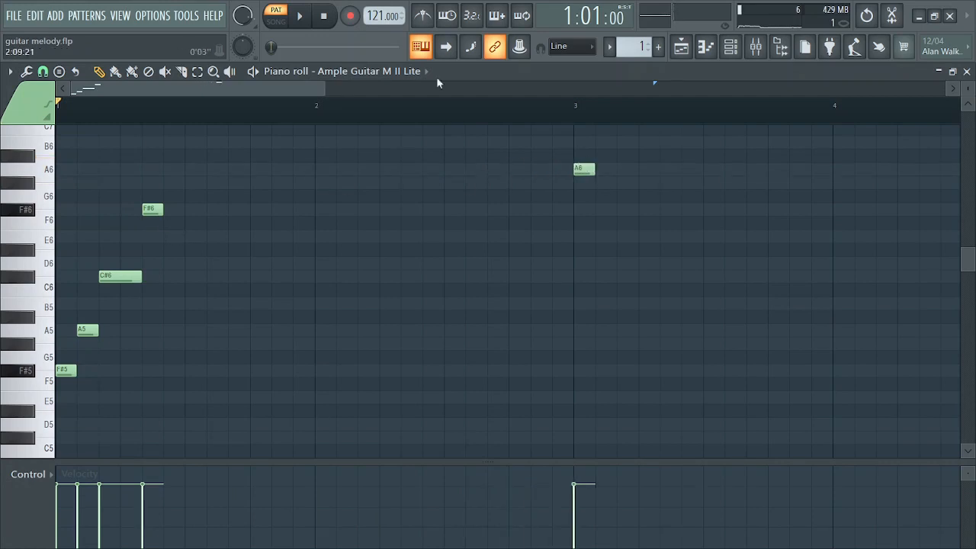
- Copy the four-note arpeggio from F#5 to F#6 two beats later within bar 1, and play the pattern back
click(197, 71)
mouse_move(155, 180)
mouse_down()
mouse_move(127, 323)
mouse_move(74, 424)
mouse_up()
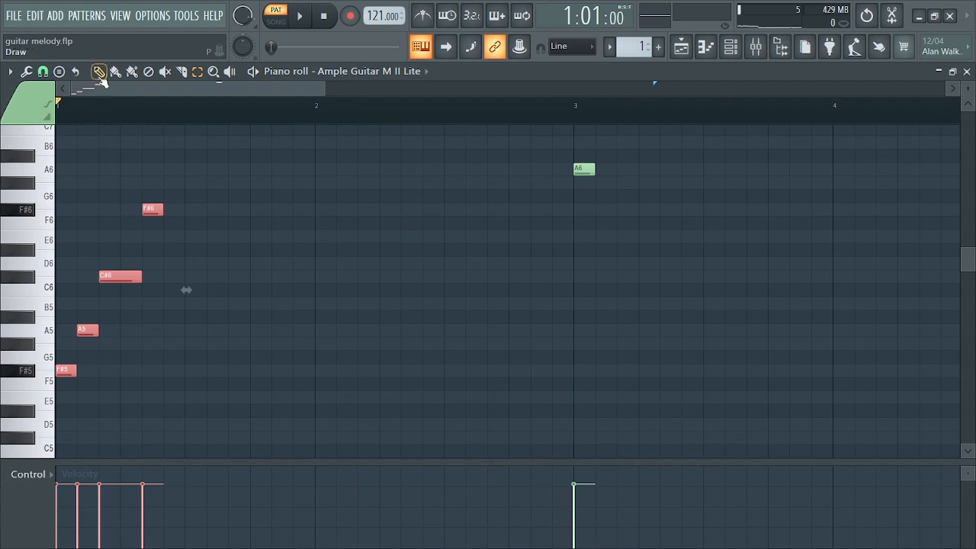
click(99, 70)
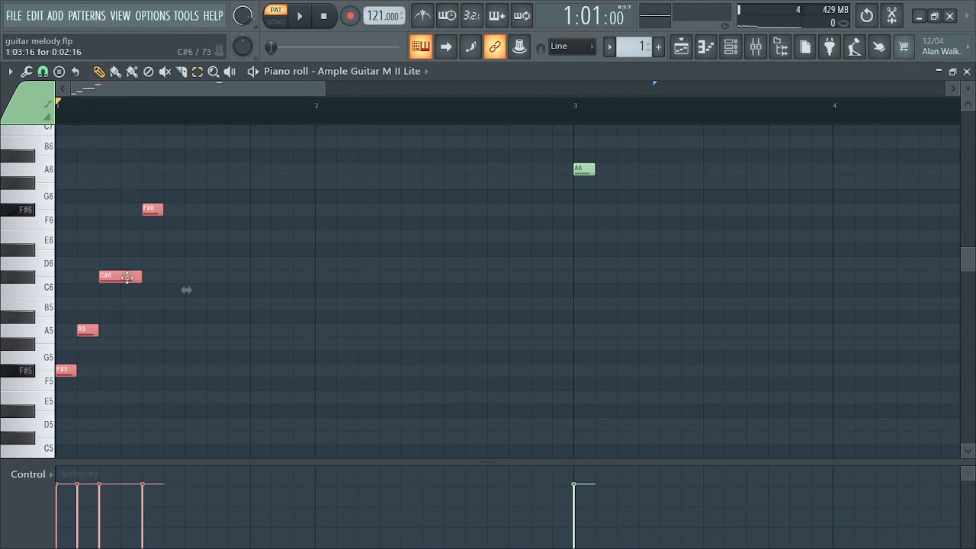
drag(127, 276, 247, 255)
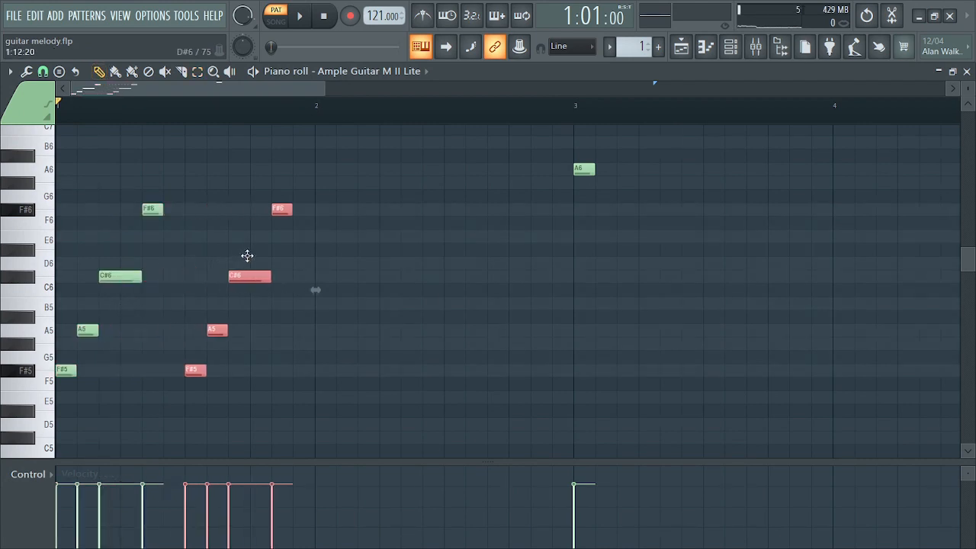
key(space)
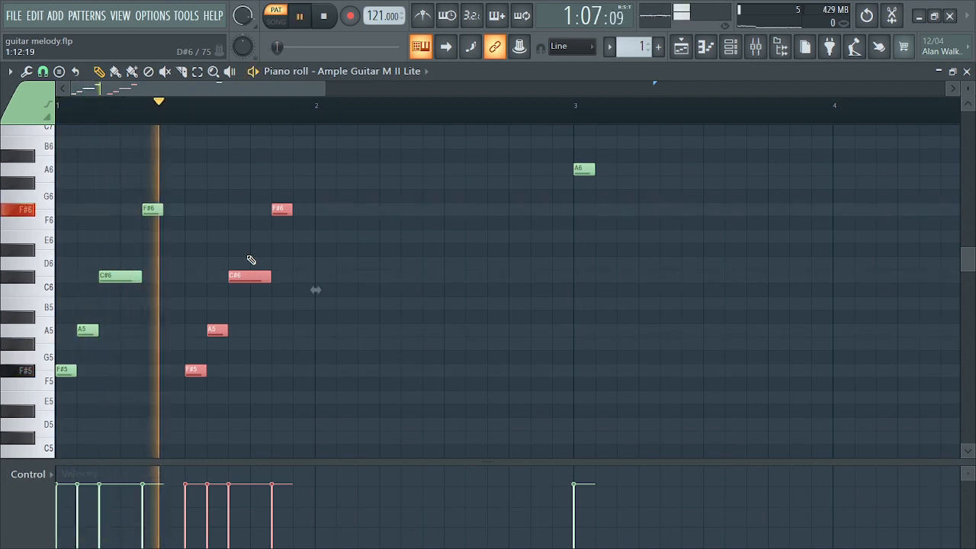
key(space)
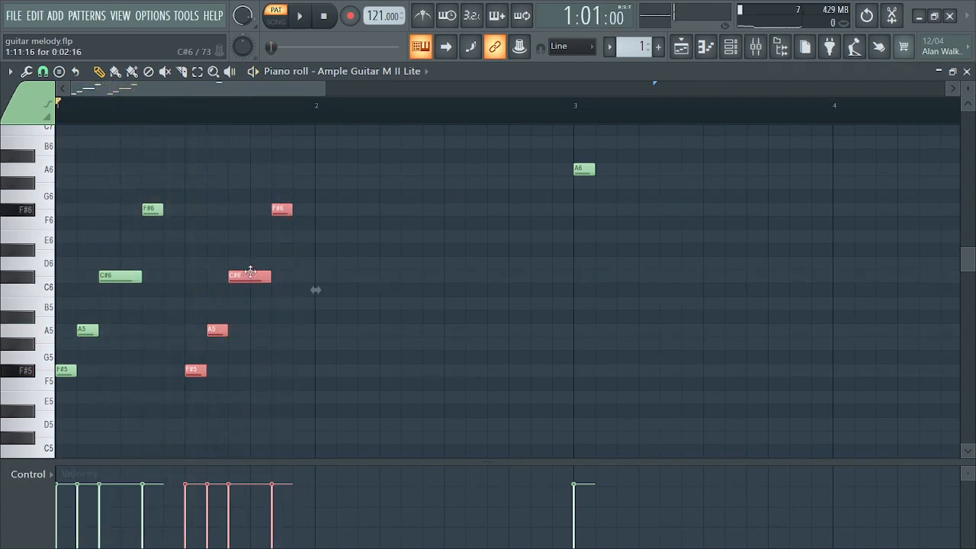
- Copy the four-note arpeggio from F#5 to F#6 twice more, once at the start of bar 2 and once directly behind it
shift+drag(250, 275, 383, 265)
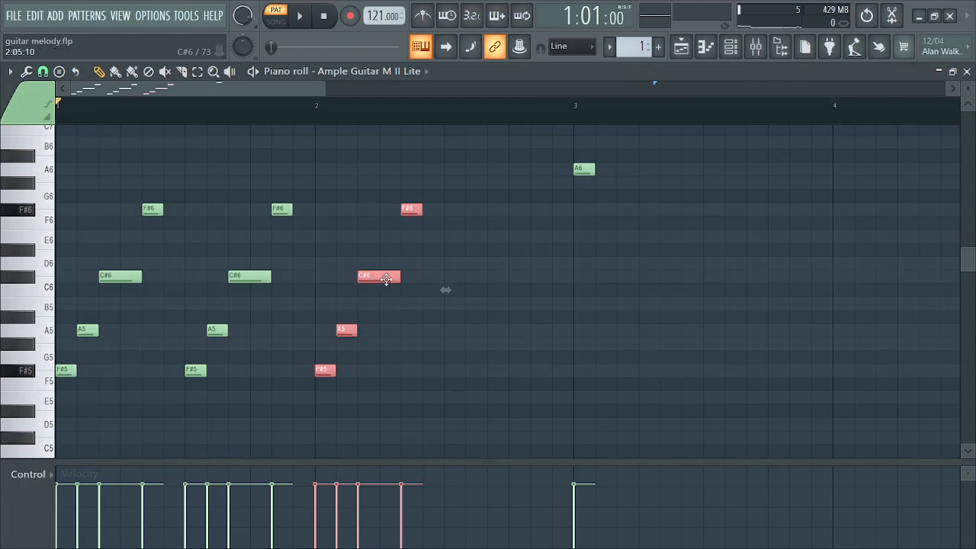
shift+drag(386, 279, 482, 278)
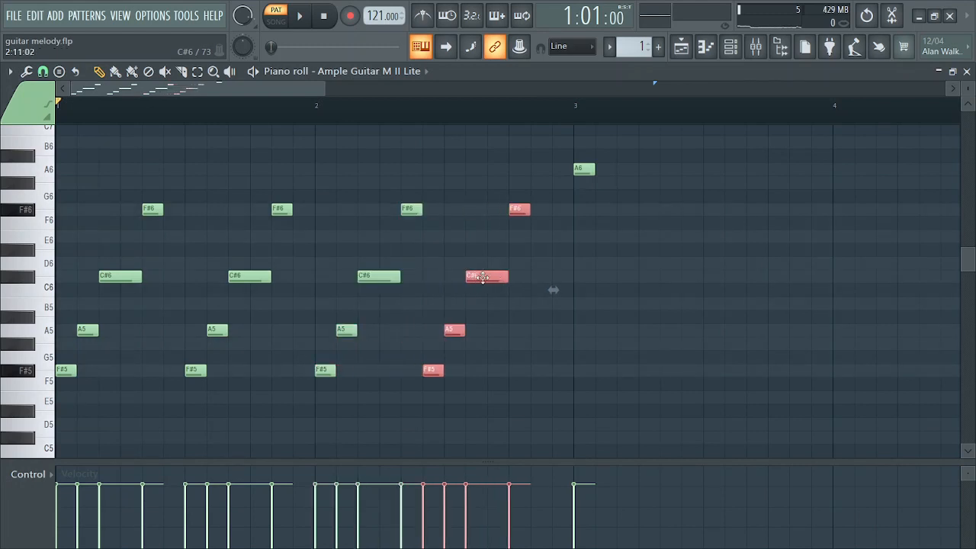
- Rearrange bar 2's second arpeggio into a descending run of A6, F#6, C#6, a two-thirds-beat A5 and F#5 ending at bar 3, and play it back
drag(588, 170, 463, 175)
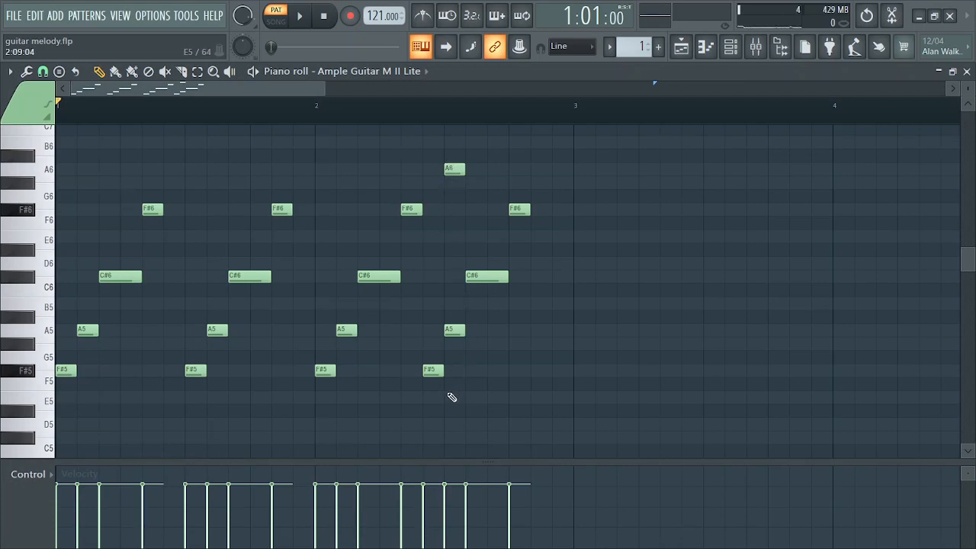
click(519, 212)
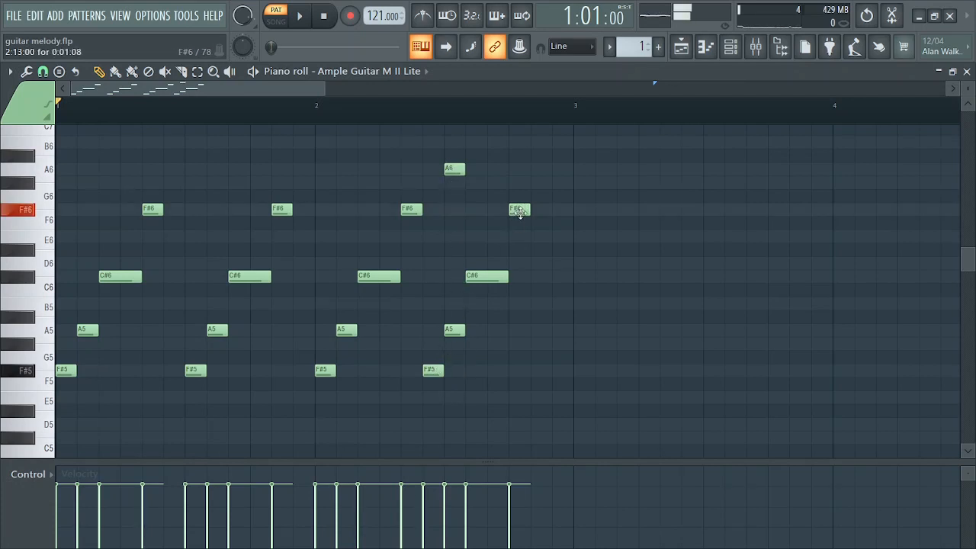
drag(520, 212, 477, 221)
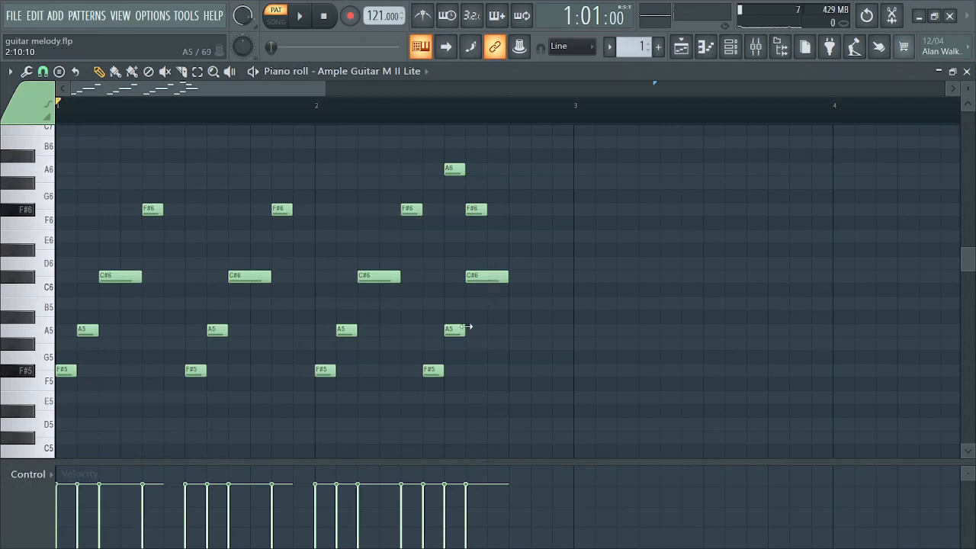
drag(456, 329, 498, 329)
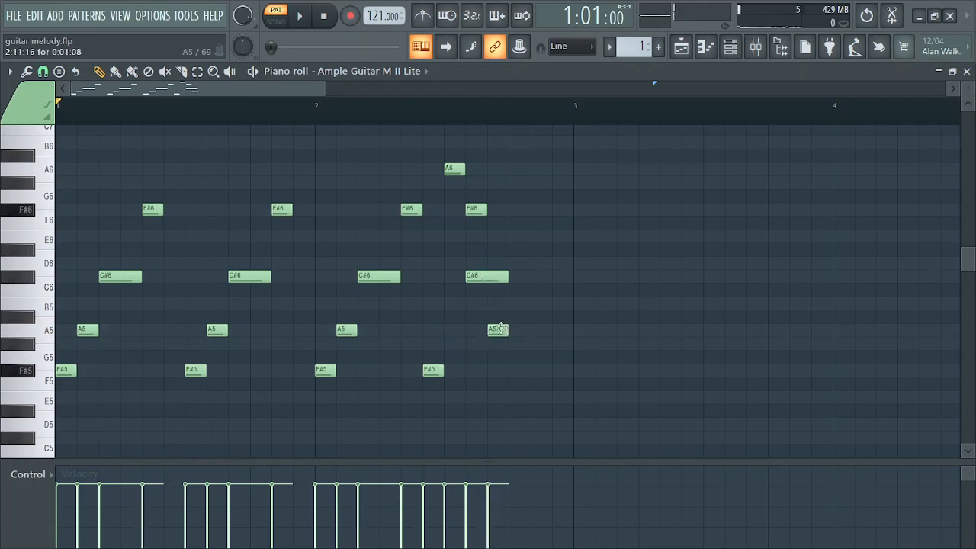
drag(499, 333, 526, 335)
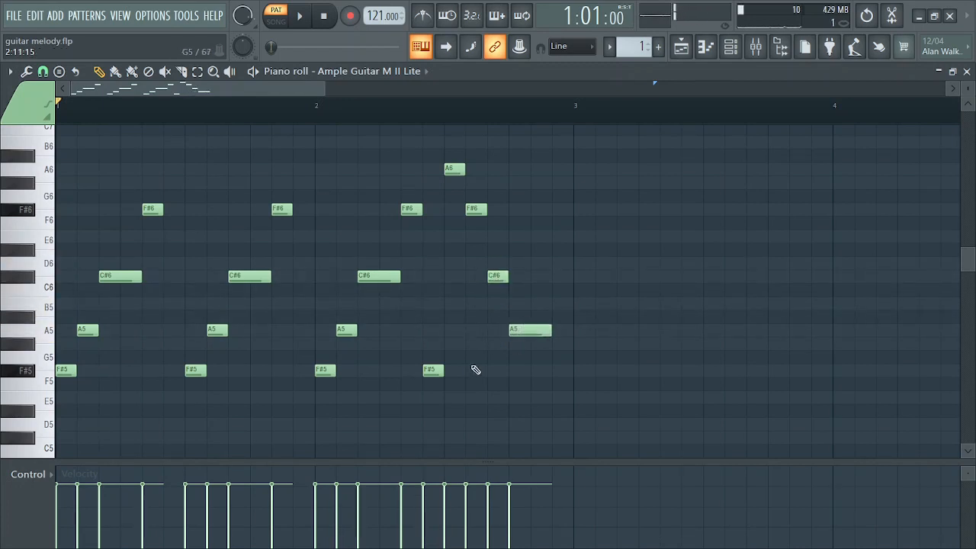
drag(430, 370, 572, 360)
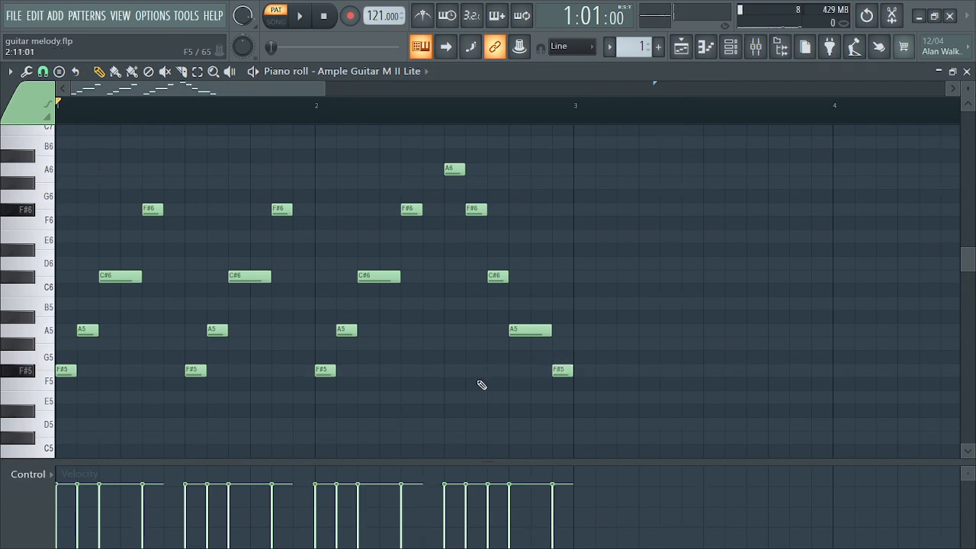
key(space)
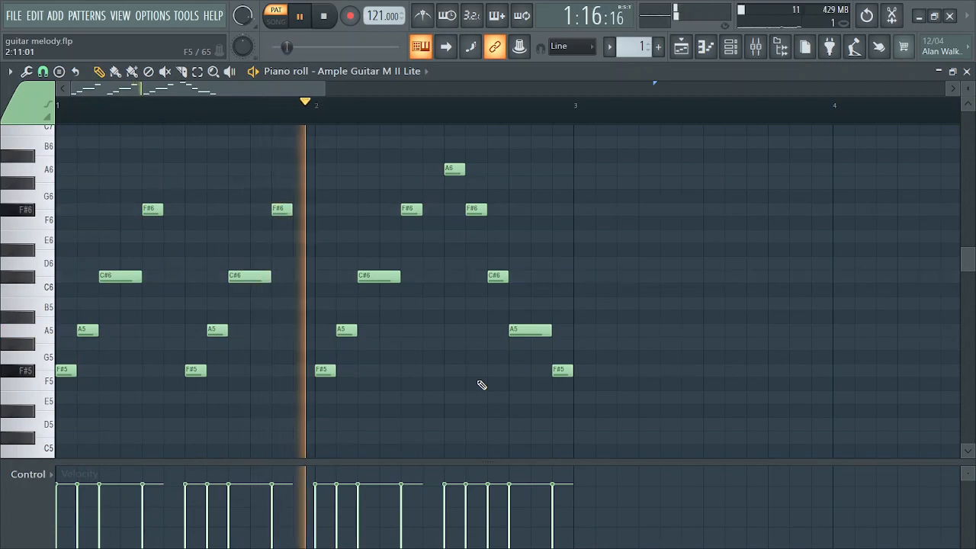
key(space)
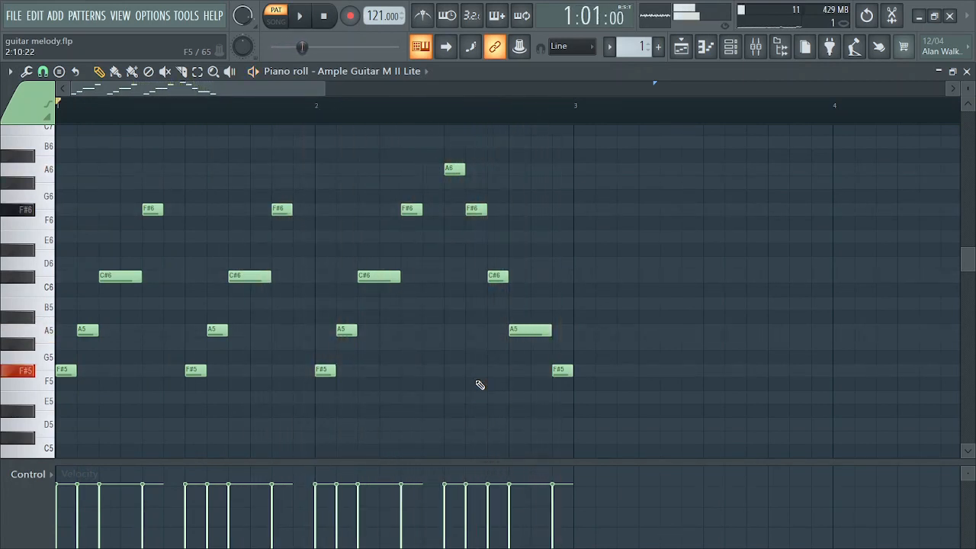
key(space)
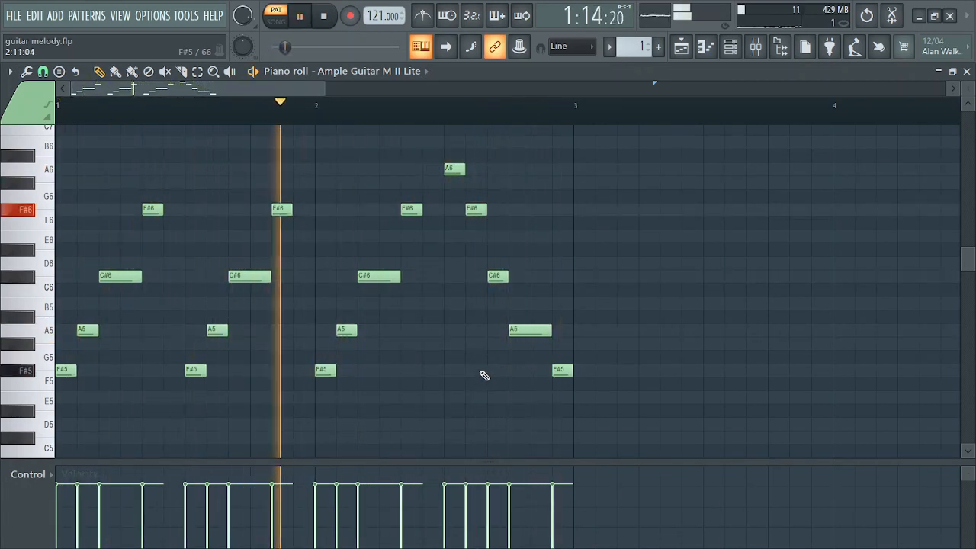
key(space)
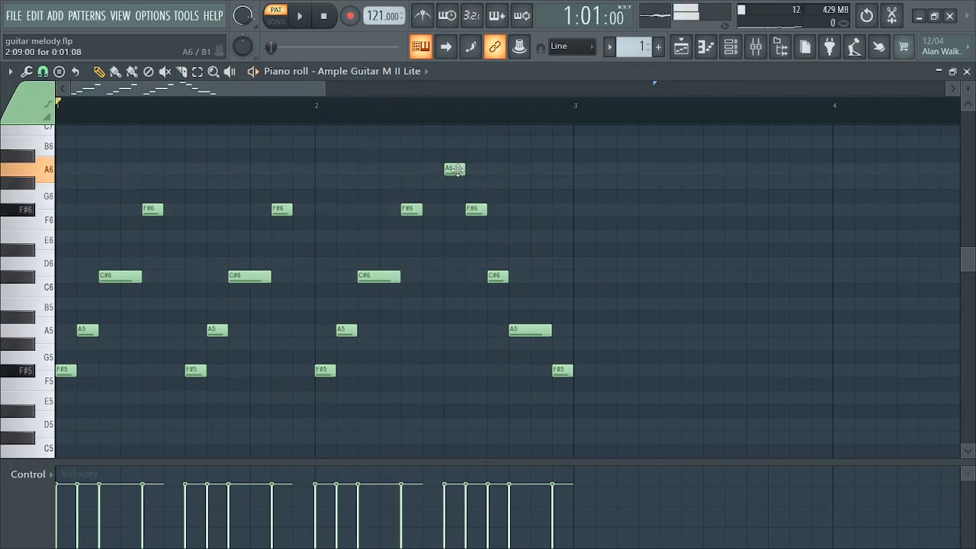
- Shift the whole descending run from A6 to F#5 in bar 2 one-third beat earlier and play the pattern back
drag(455, 171, 433, 171)
drag(476, 208, 455, 208)
key(space)
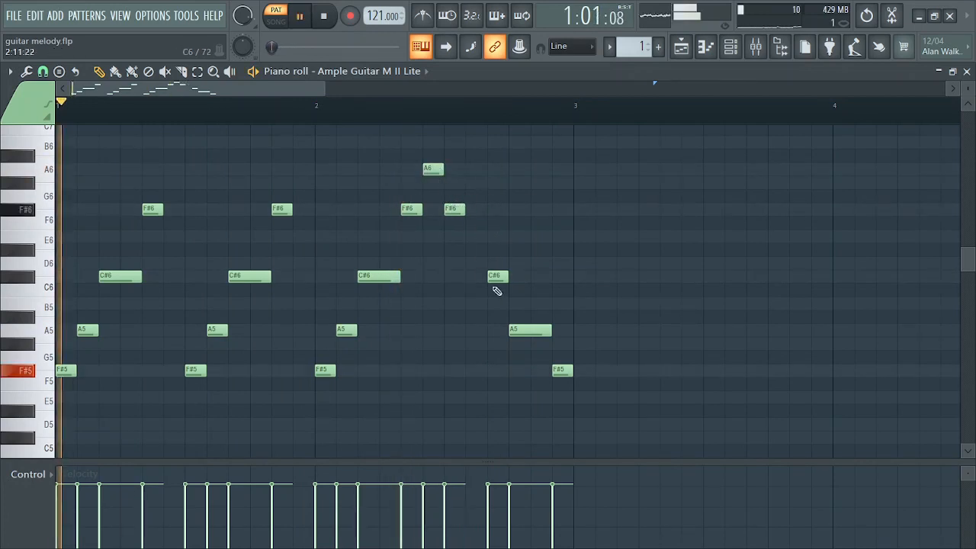
drag(496, 277, 474, 276)
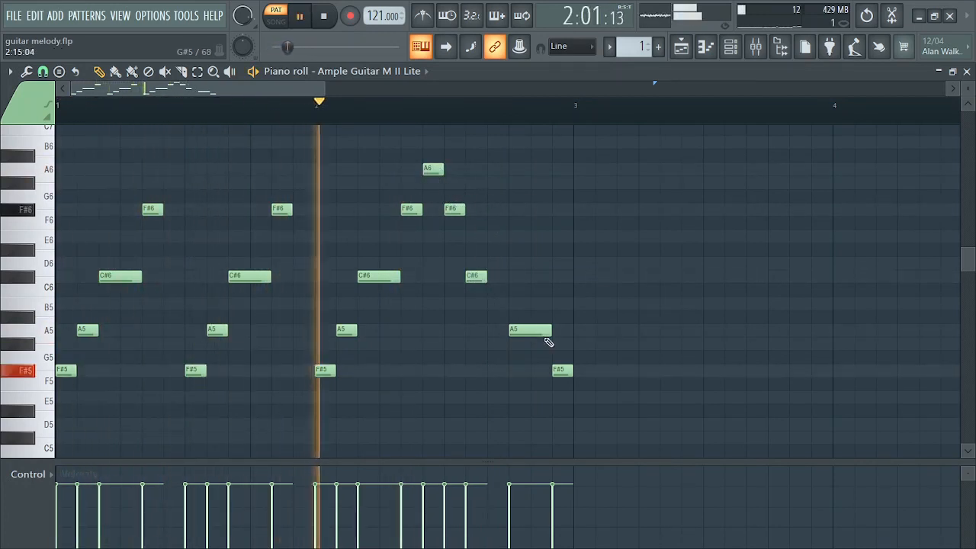
key(space)
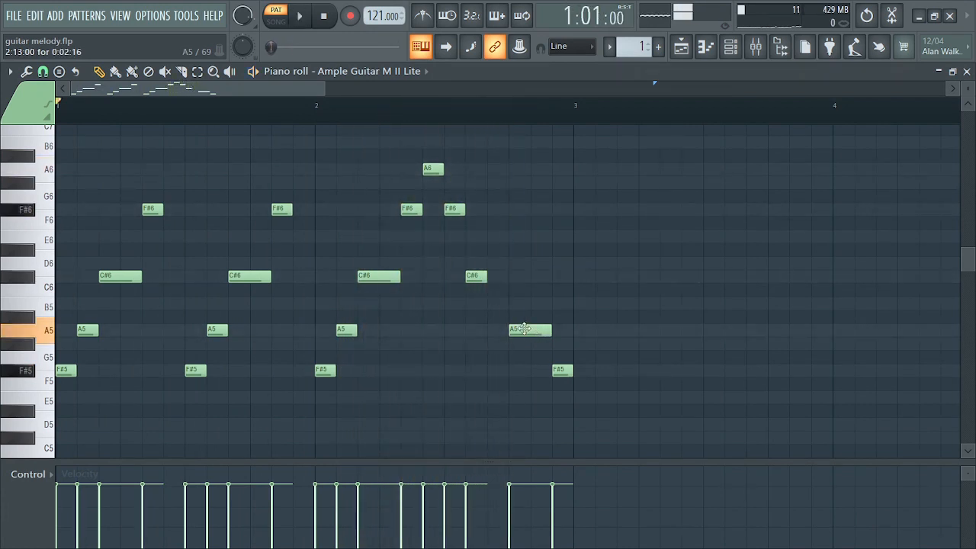
drag(524, 329, 503, 328)
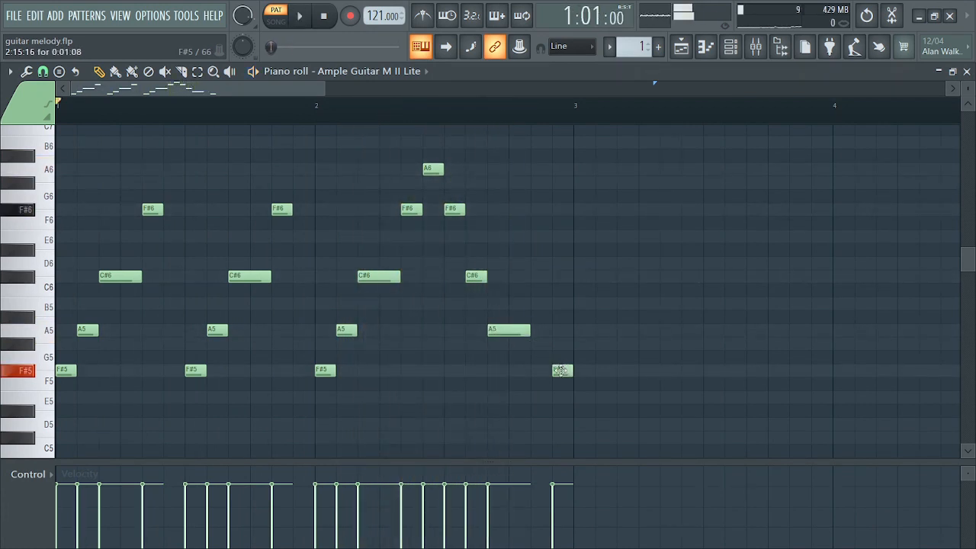
drag(560, 372, 539, 372)
key(space)
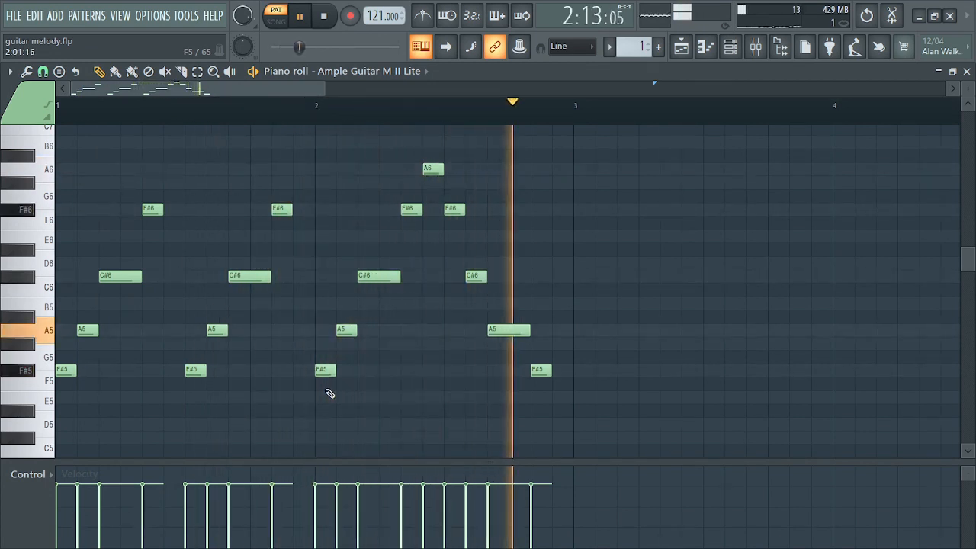
key(space)
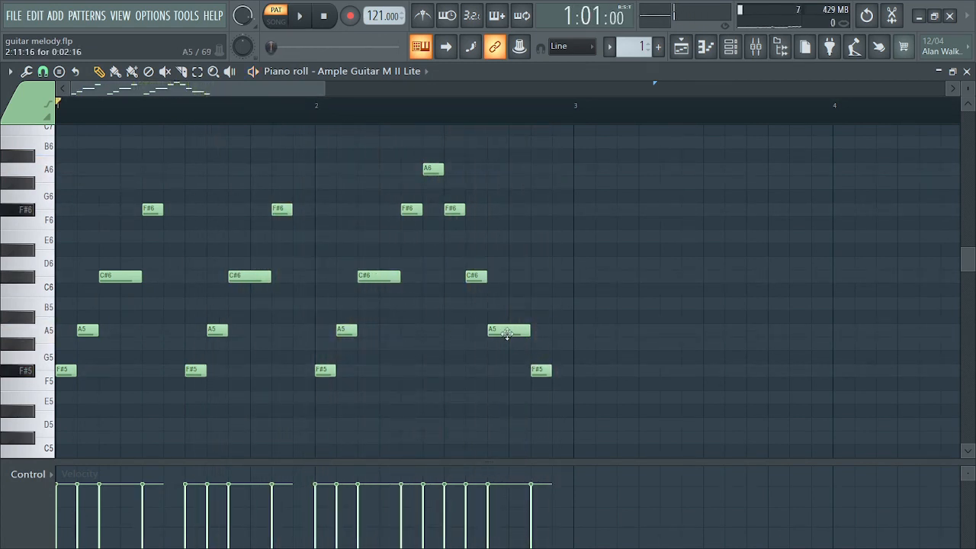
- Shorten the run's final A5 to one-third beat and replace the last F#5 with a one-beat F#5 directly after it, ending at bar 3
right_click(540, 370)
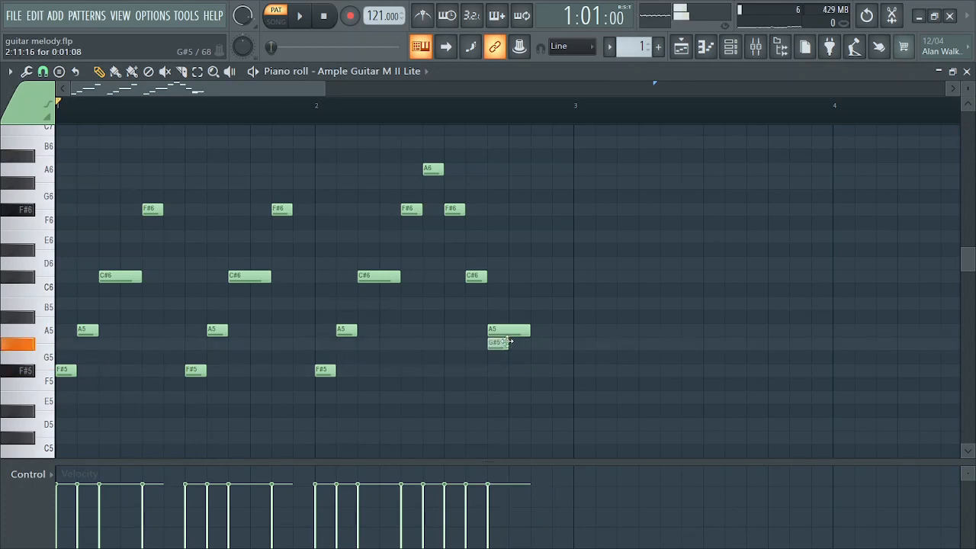
drag(529, 333, 541, 378)
key(space)
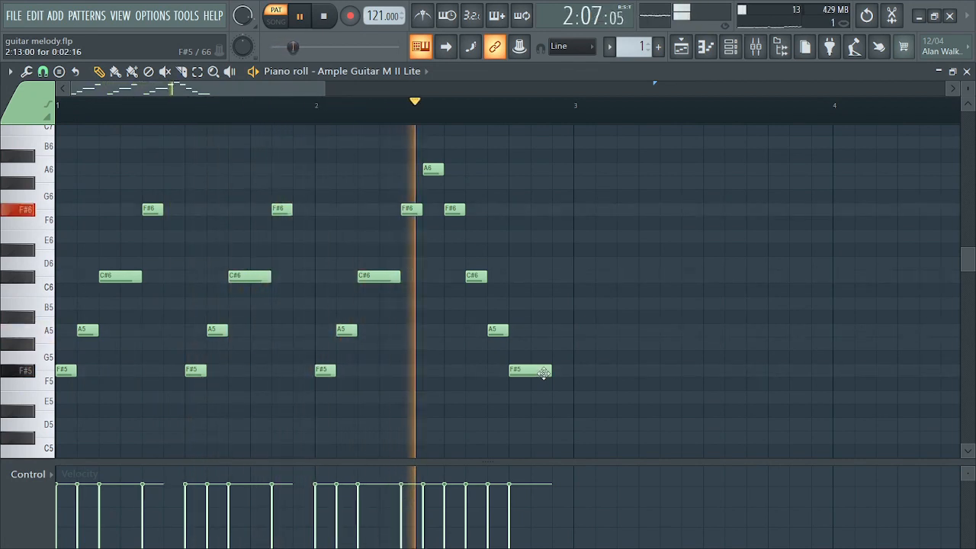
key(space)
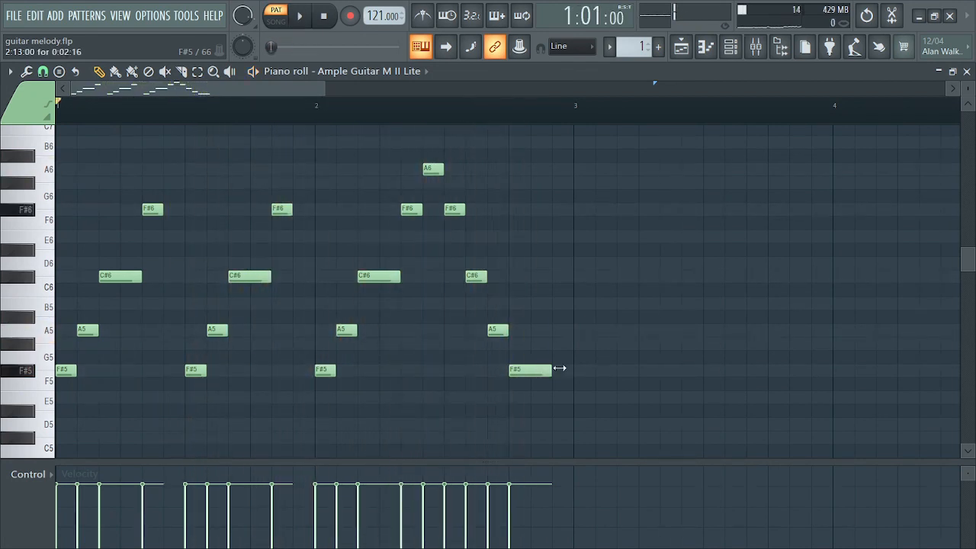
drag(552, 369, 573, 369)
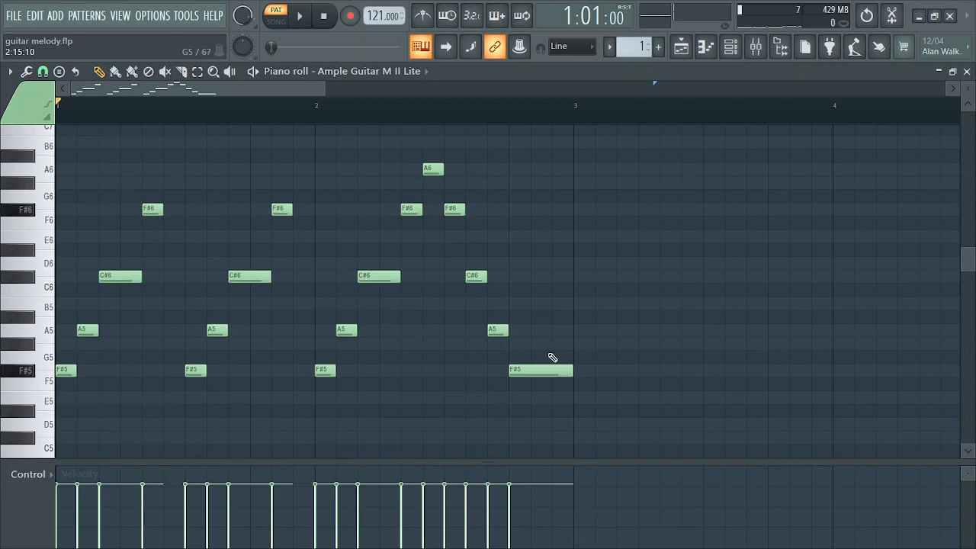
- Select bars 1 and 2 of the melody and duplicate them into bars 3 and 4
click(196, 71)
key(ctrl+a)
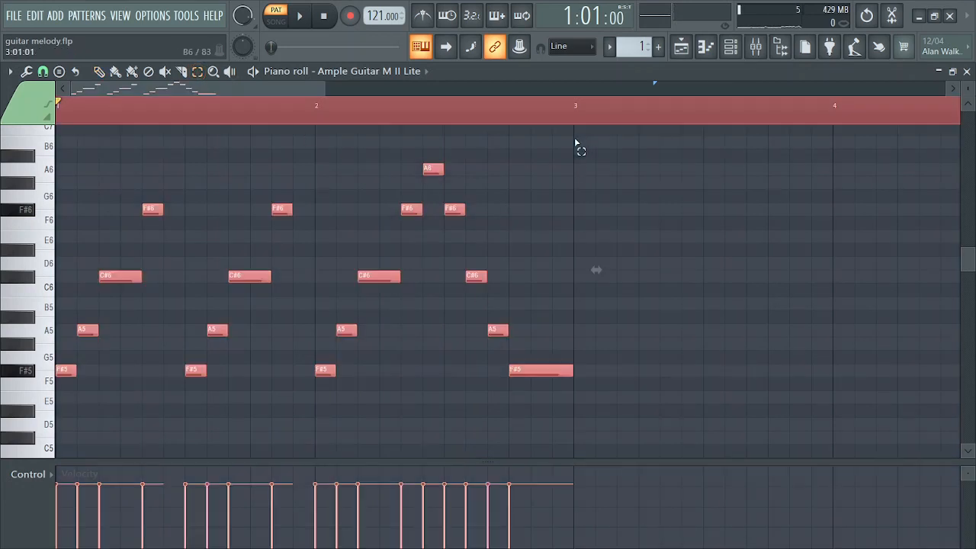
drag(577, 120, 3, 244)
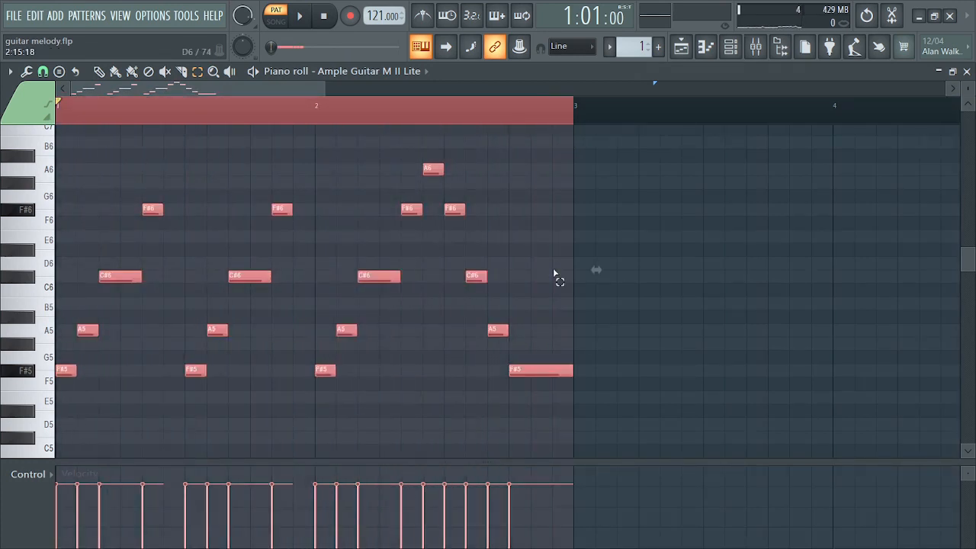
key(ctrl+b)
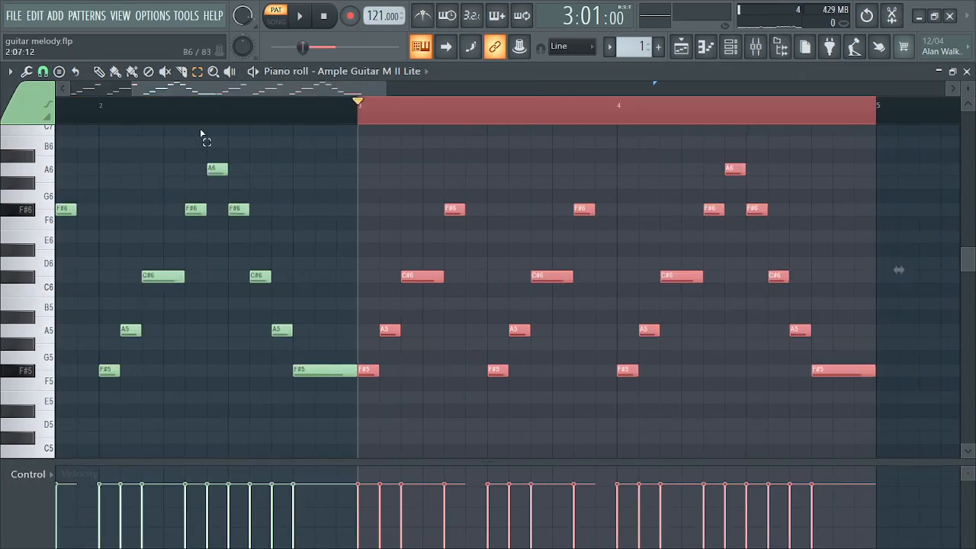
- Transpose the duplicated phrase in bars 3 and 4 up five semitones to start on B5, and play it back
key(p)
drag(386, 324, 382, 259)
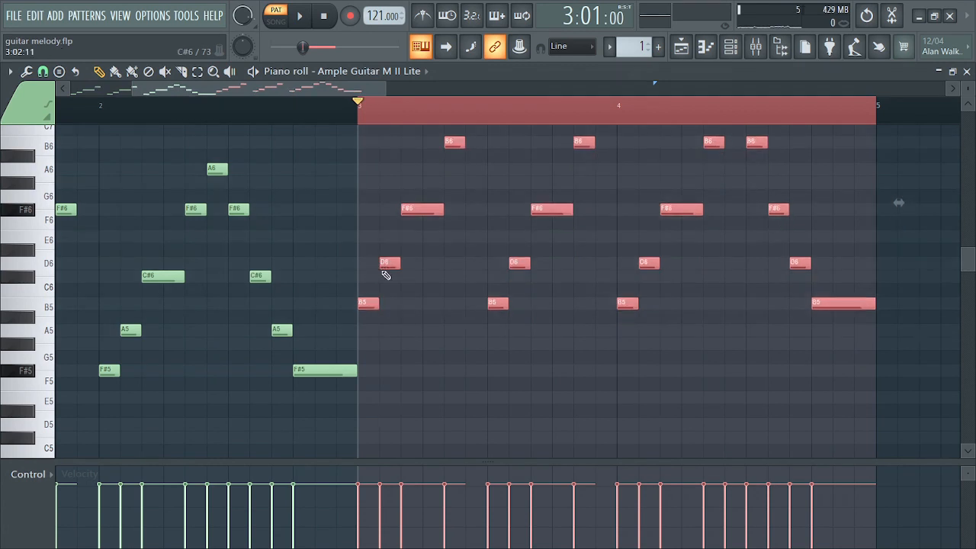
key(space)
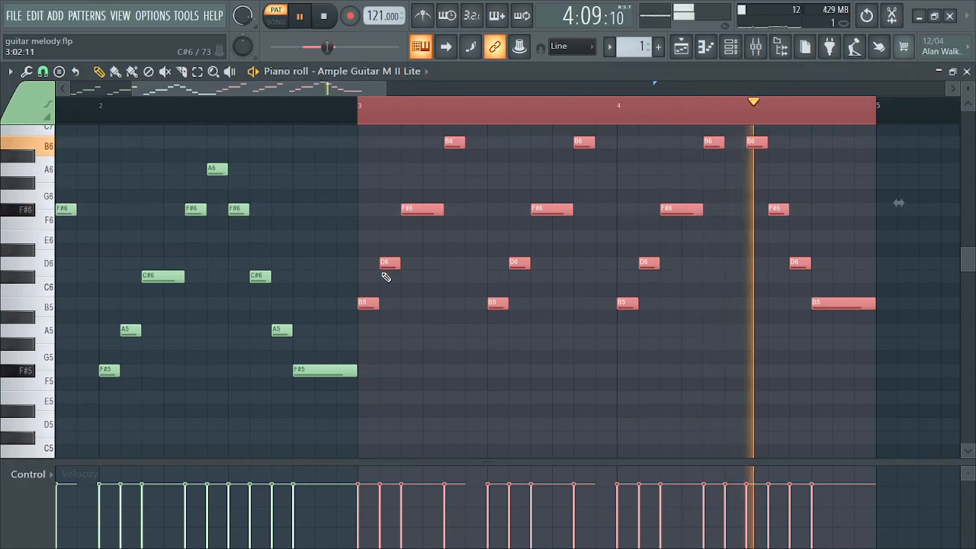
key(space)
scroll(531, 392, up, 4)
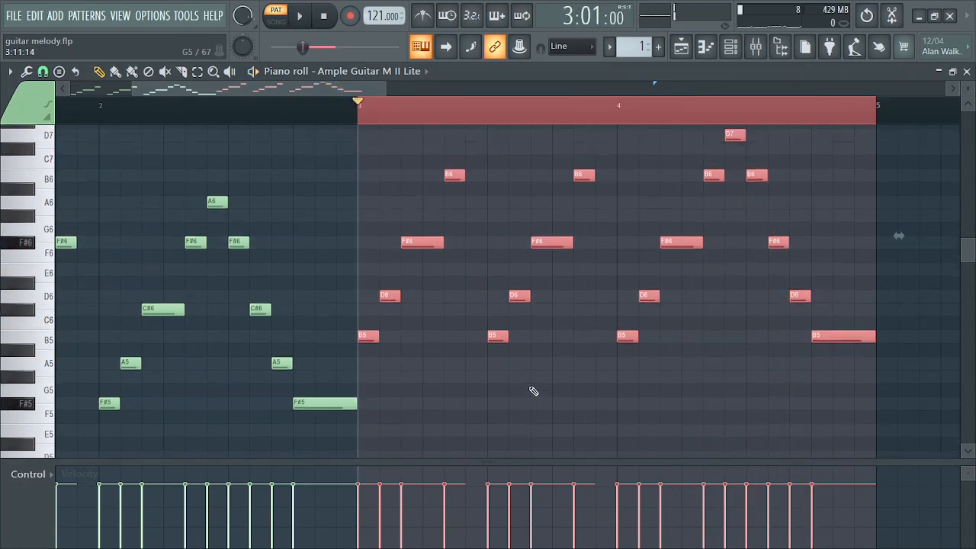
key(space)
key(space)
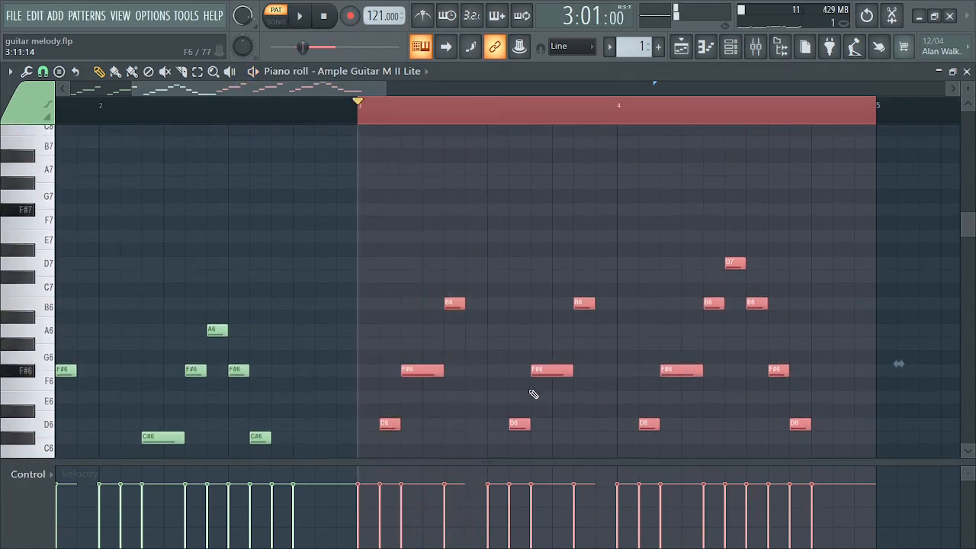
- Transpose all notes of the melody down one octave and play the pattern from the start of bar 1
drag(236, 91, 175, 92)
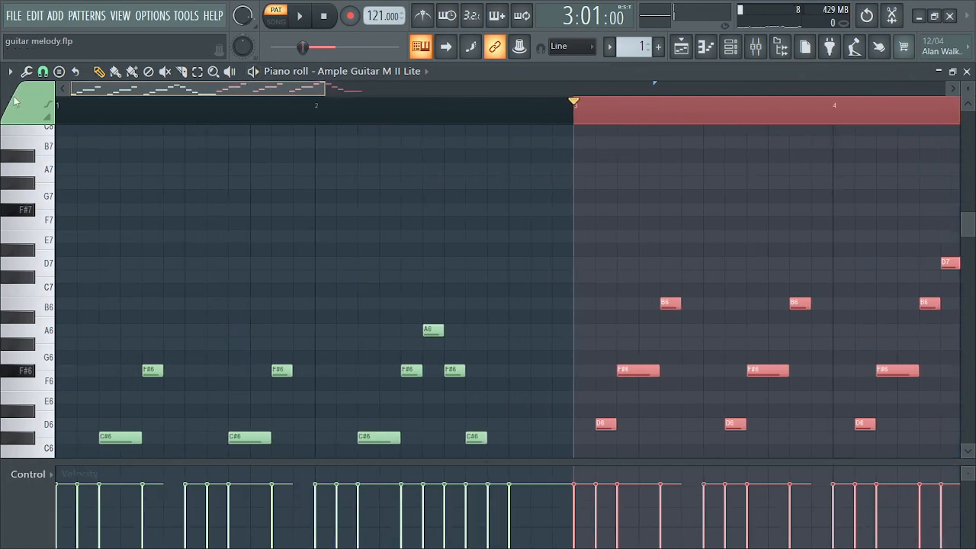
key(ctrl+a)
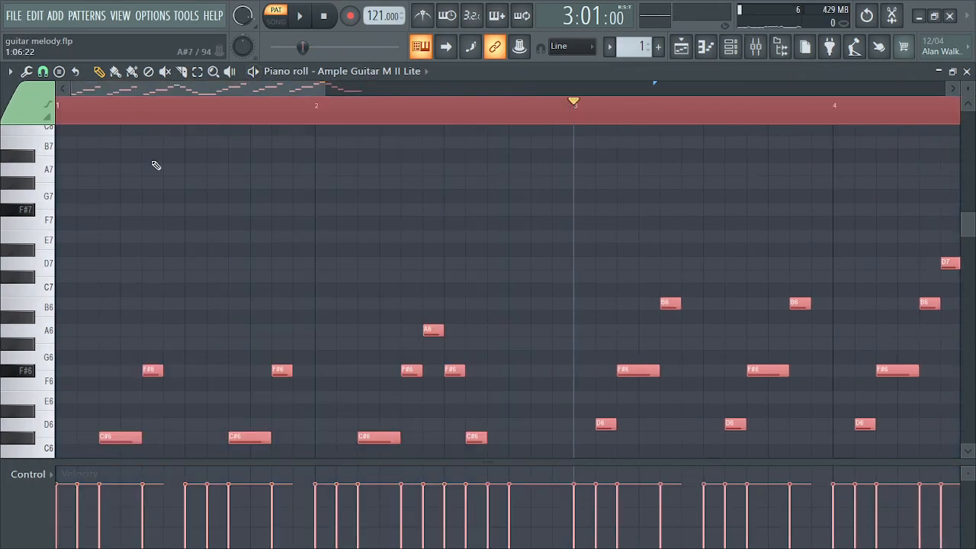
key(Delete)
key(space)
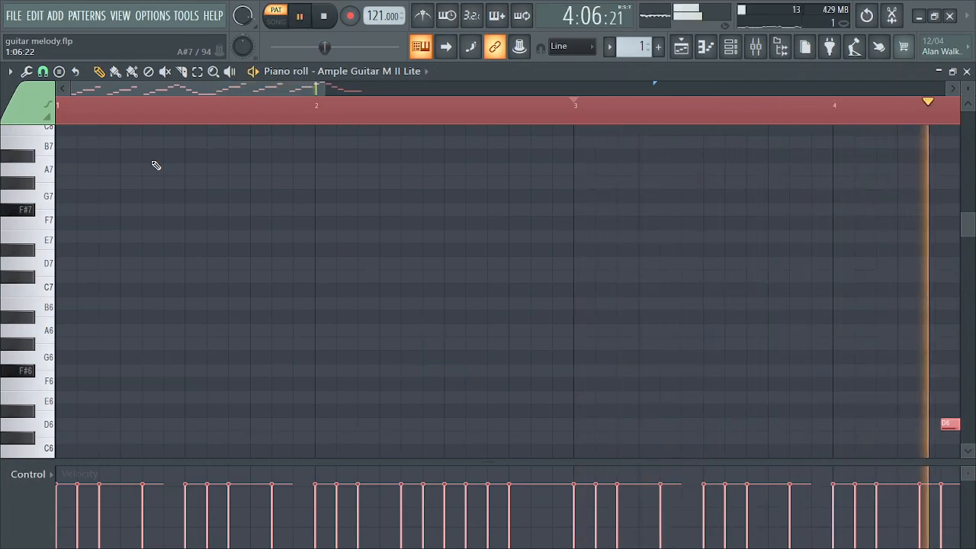
key(space)
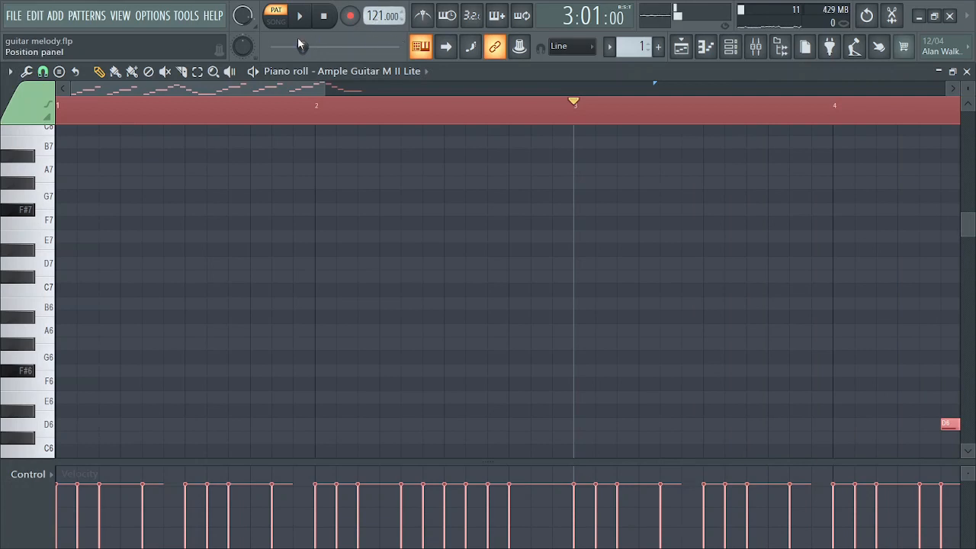
drag(308, 47, 271, 47)
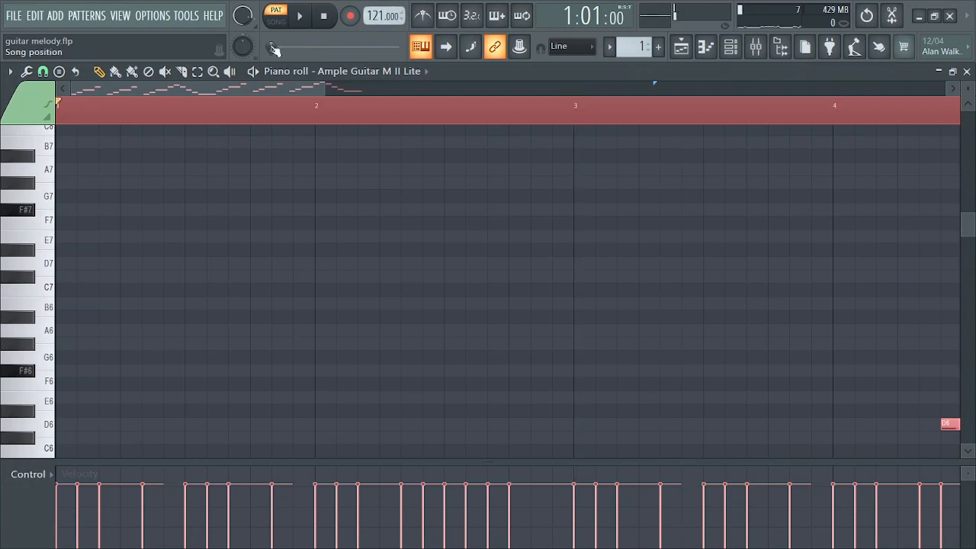
key(space)
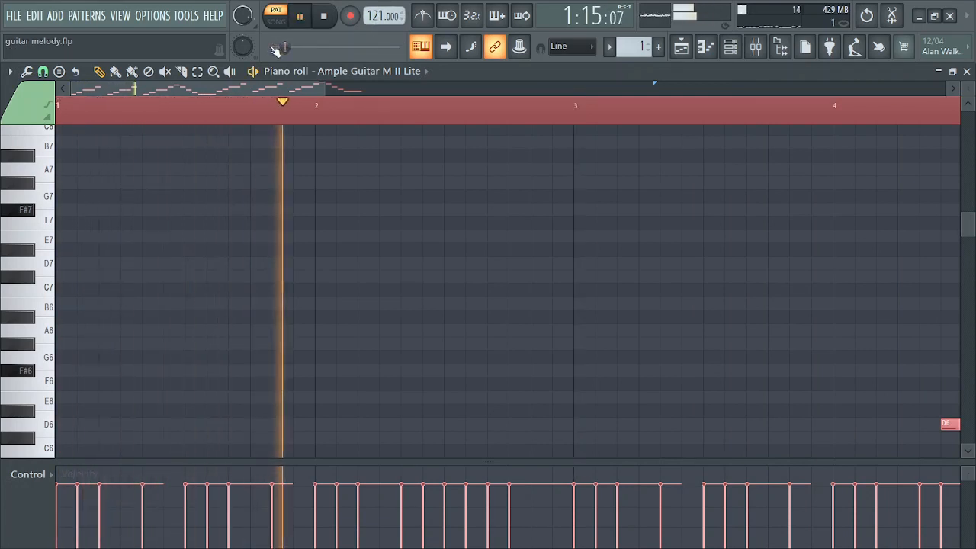
- Randomize the velocities of all melody notes with a bipolar velocity level of -35%, and play the pattern back
scroll(544, 229, down, 6)
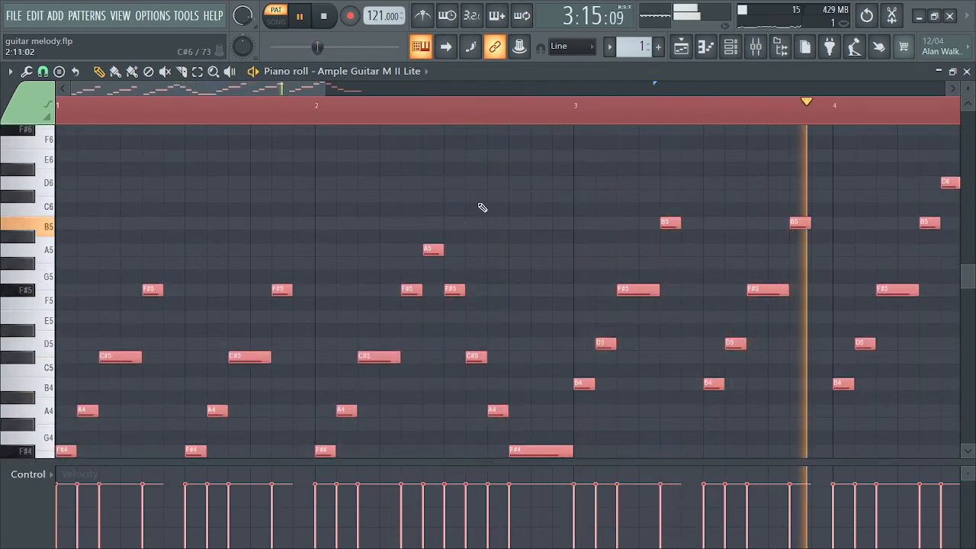
drag(326, 88, 564, 56)
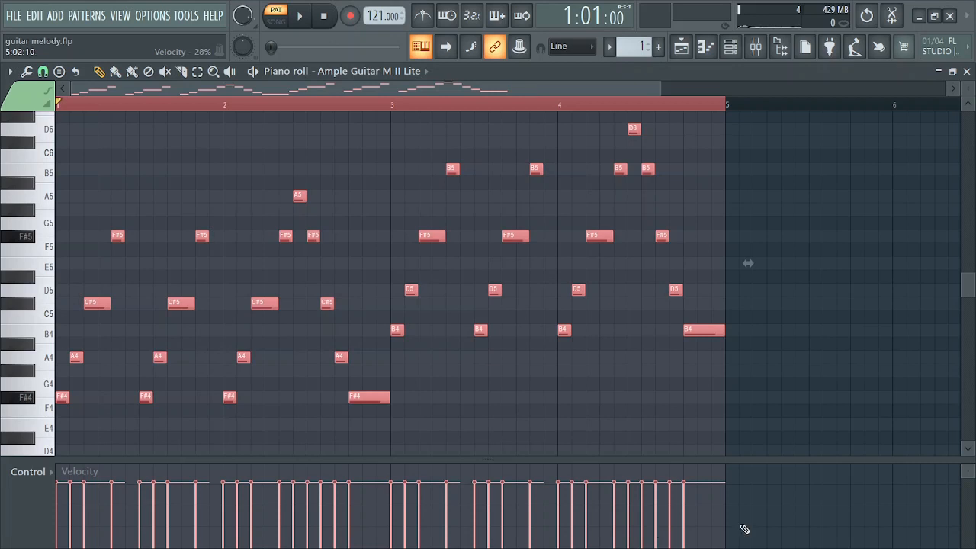
key(alt+r)
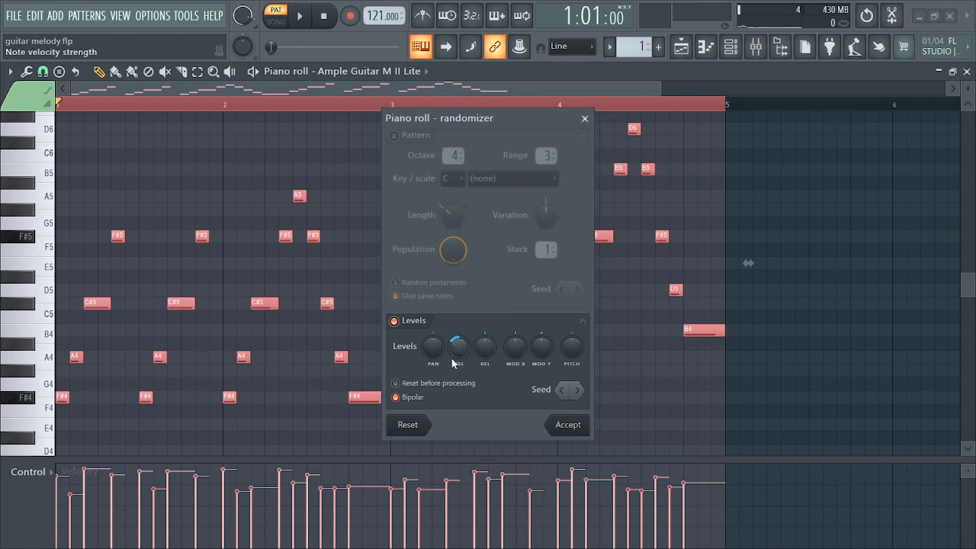
drag(461, 349, 461, 357)
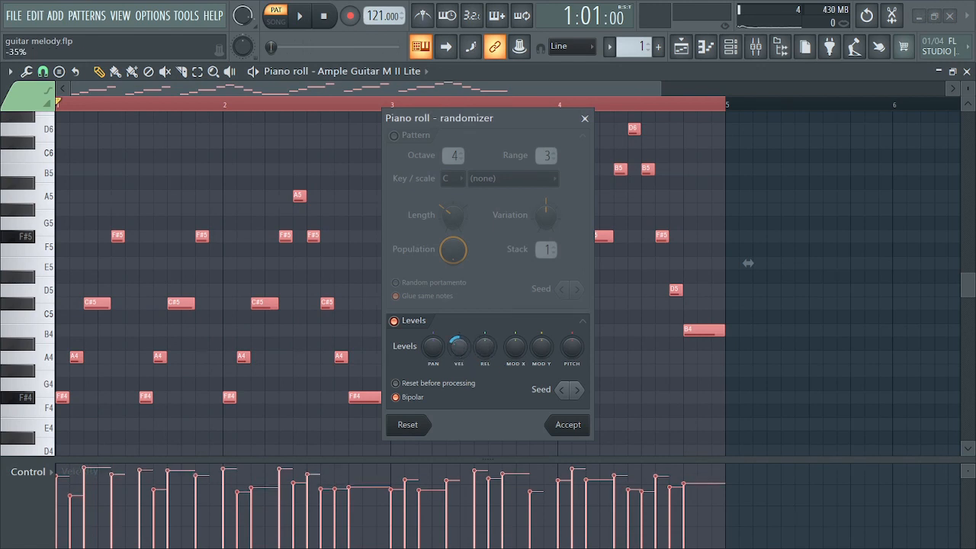
click(568, 424)
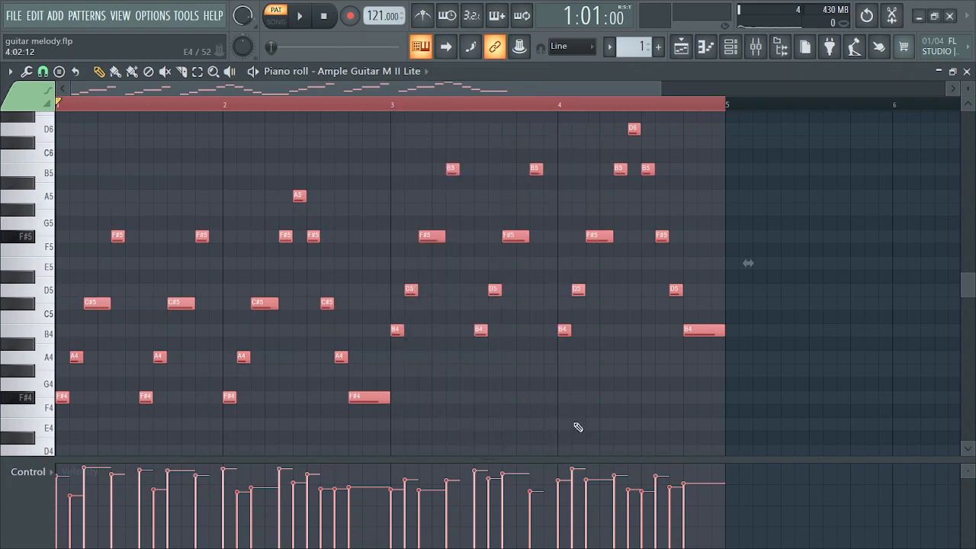
key(space)
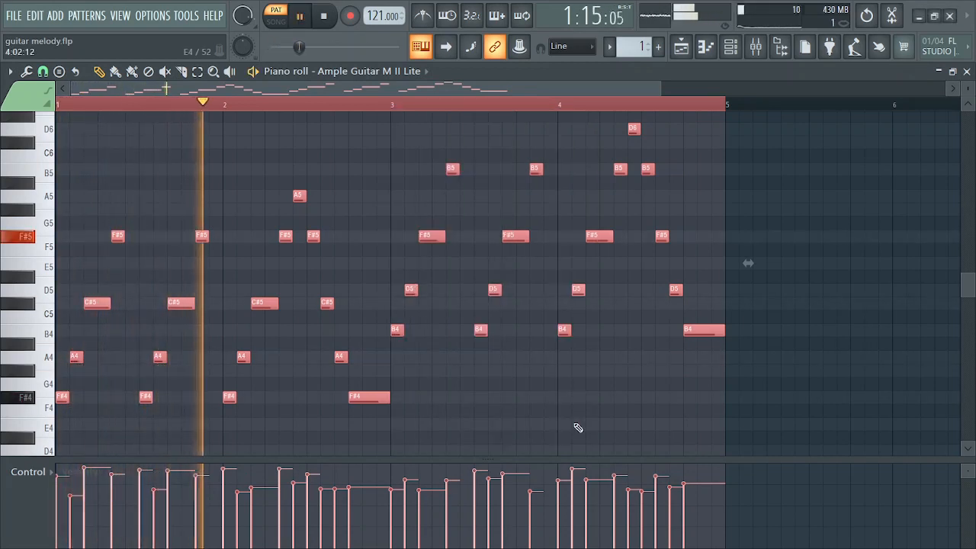
key(space)
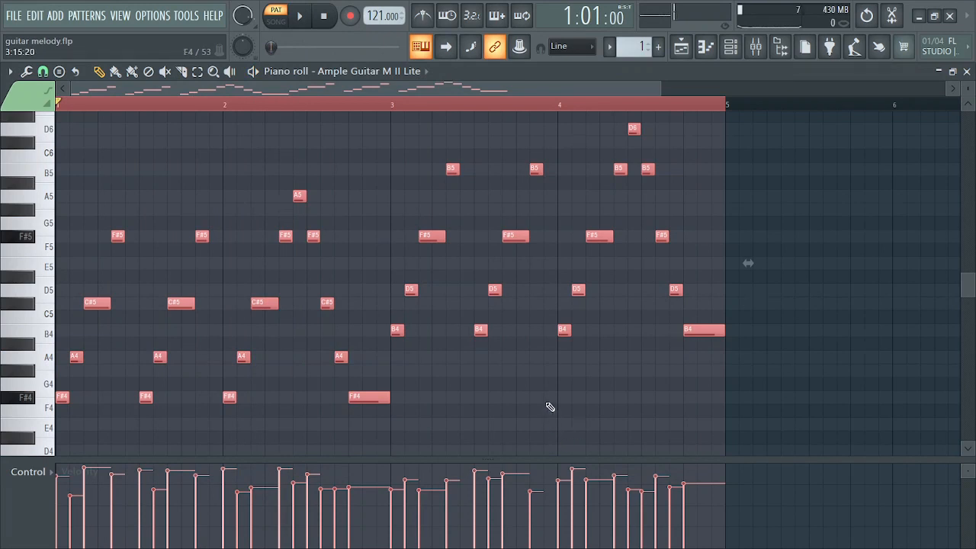
- Add a one-bar F#3 bass note under the melody in each of bars 1 to 4, auditioning the pattern along the way
scroll(532, 385, down, 1)
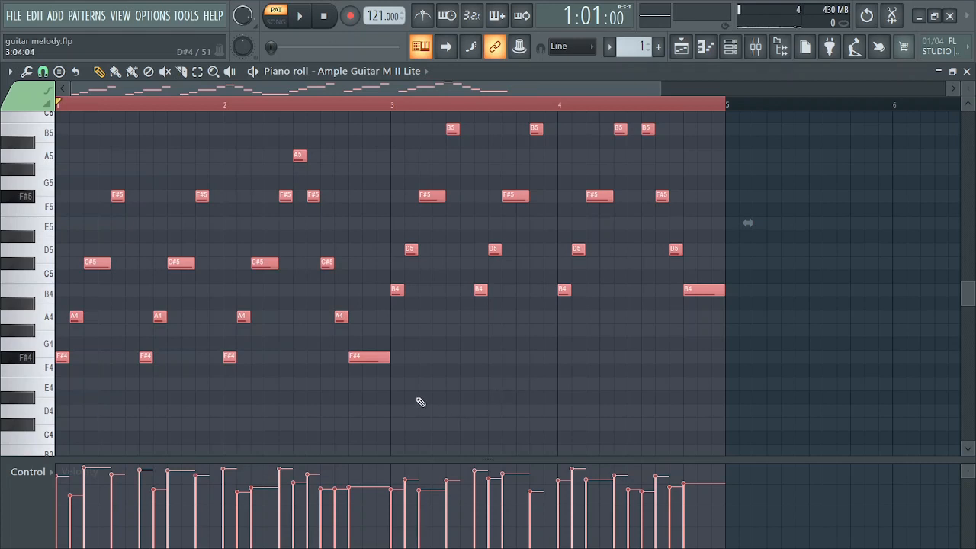
scroll(409, 393, down, 3)
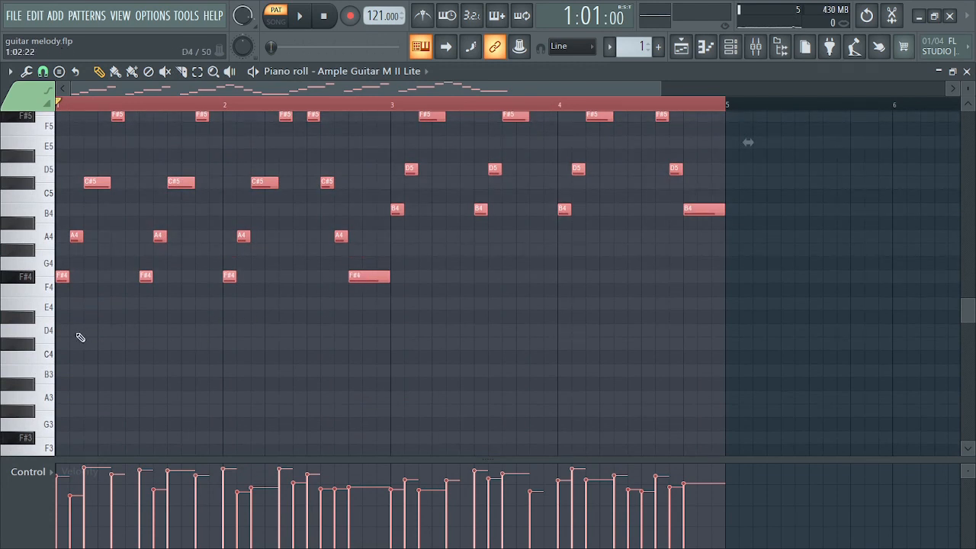
scroll(57, 300, down, 2)
mouse_move(83, 369)
mouse_down()
mouse_move(61, 383)
mouse_move(60, 261)
mouse_move(46, 235)
mouse_move(45, 402)
mouse_move(44, 388)
mouse_move(68, 397)
mouse_up()
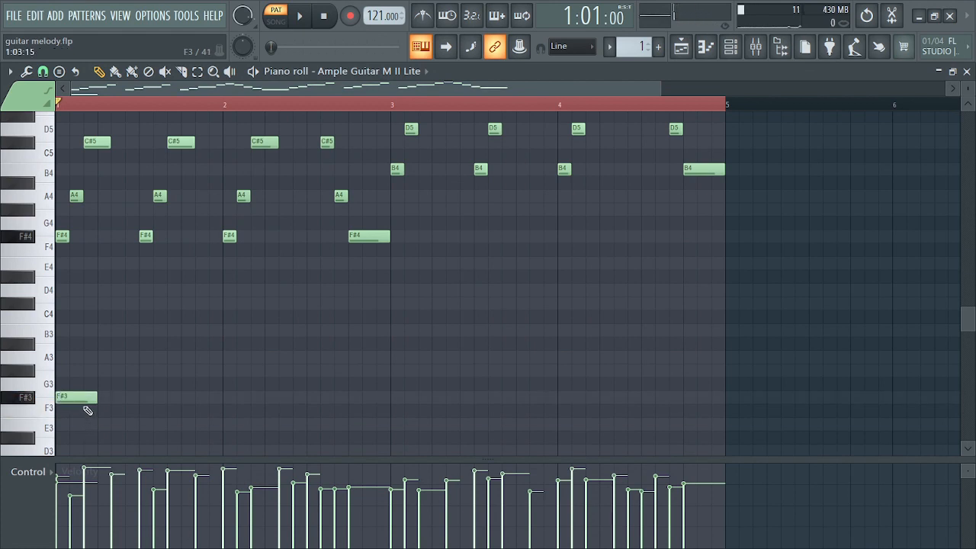
drag(97, 397, 221, 385)
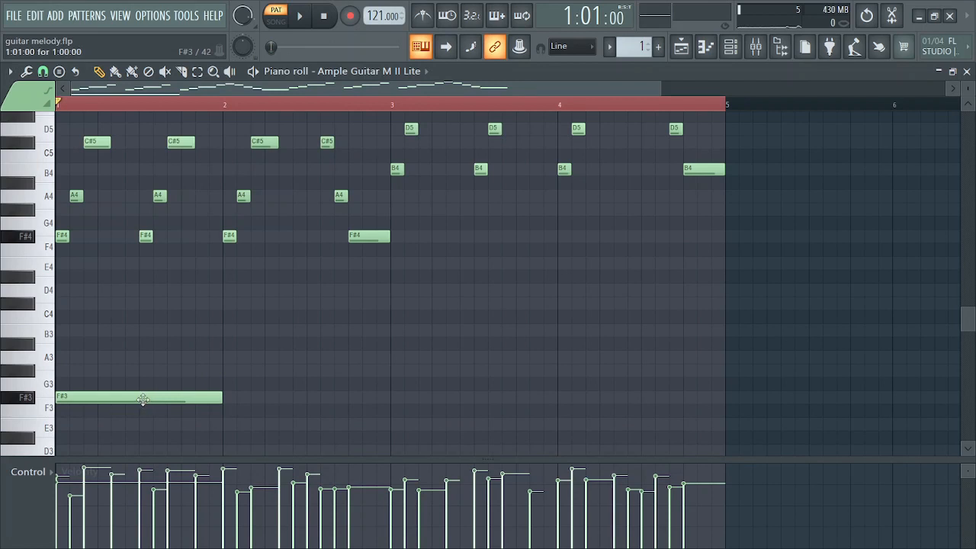
click(225, 397)
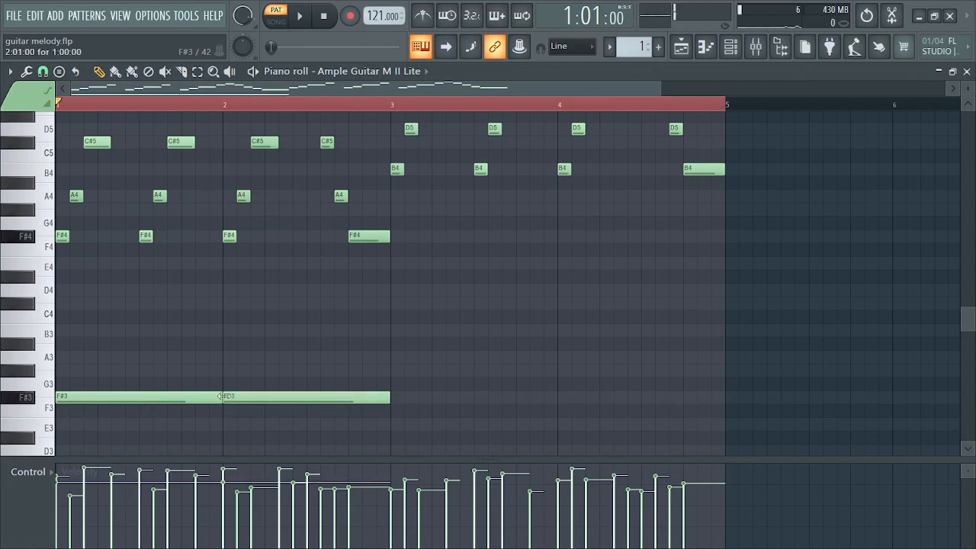
key(space)
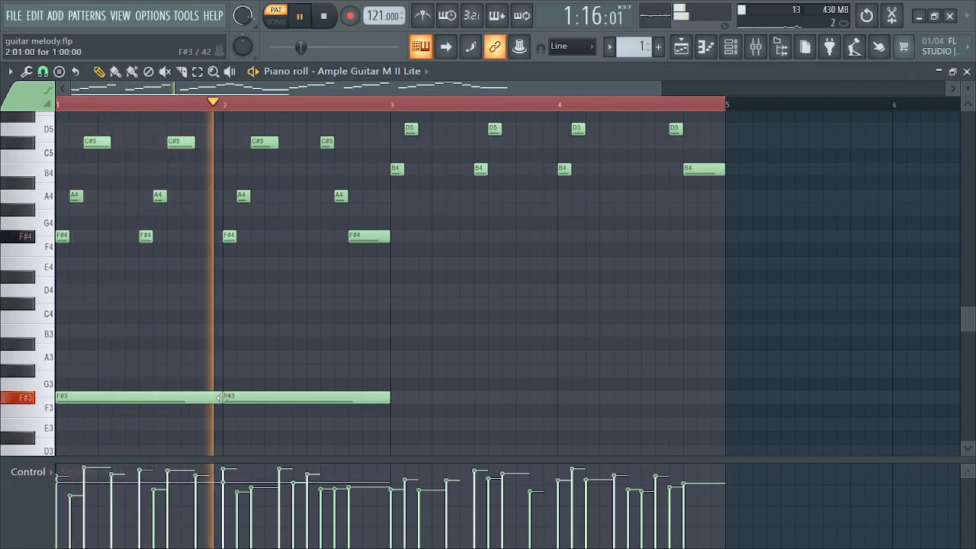
key(space)
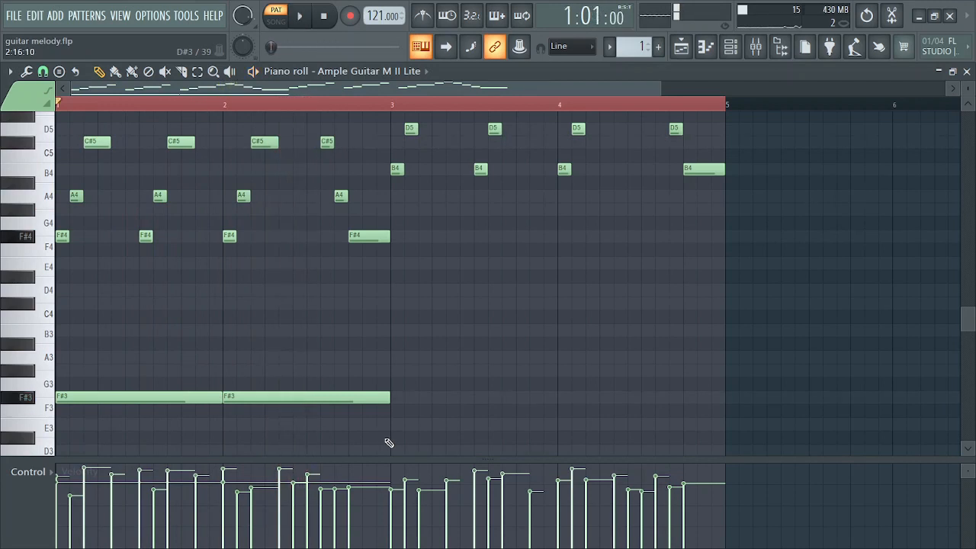
click(397, 396)
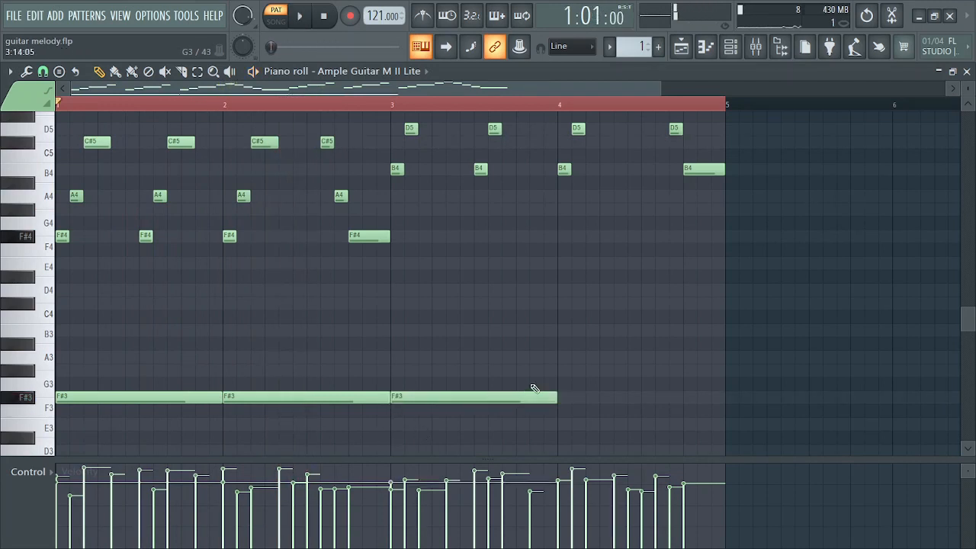
click(562, 396)
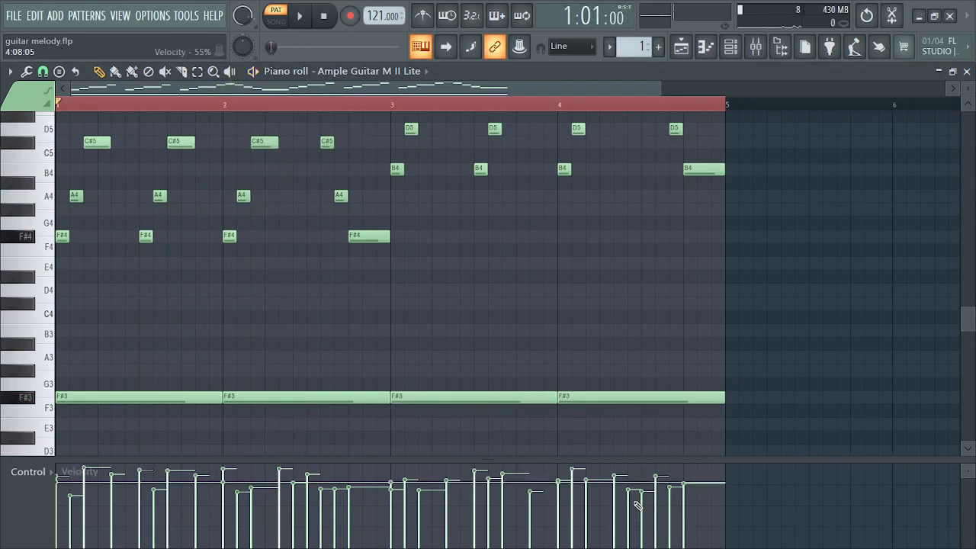
- Select the four F#3 bass notes, lower their velocity well below the melody's, and play the pattern back
click(196, 71)
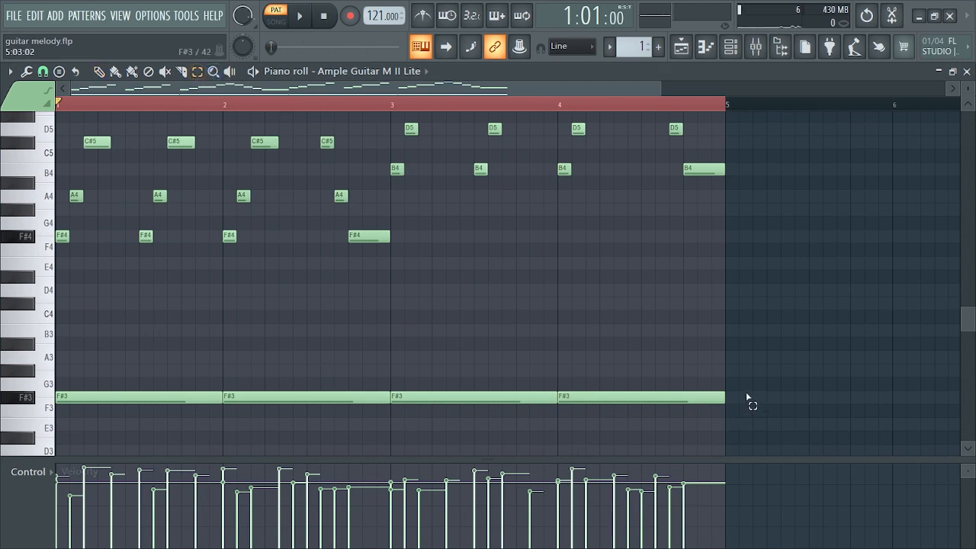
drag(746, 395, 99, 420)
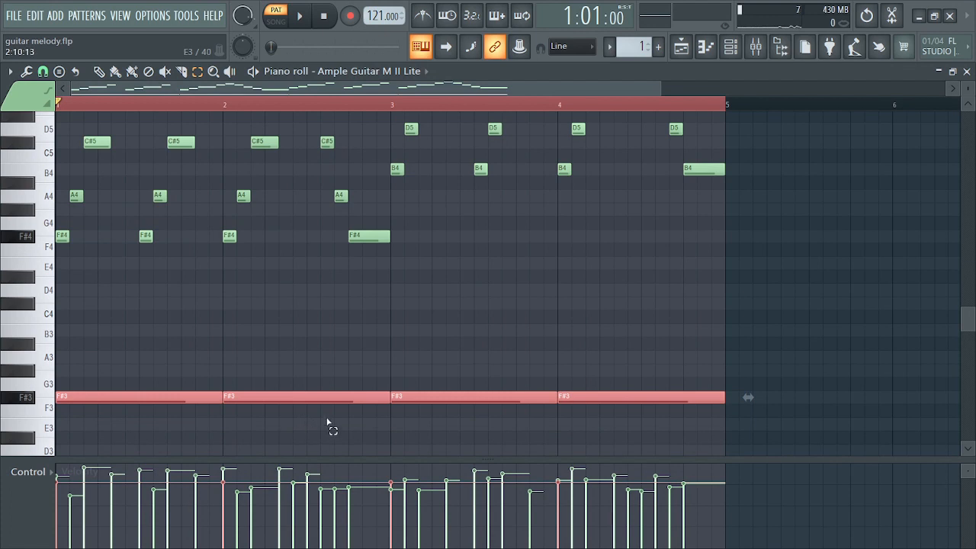
key(space)
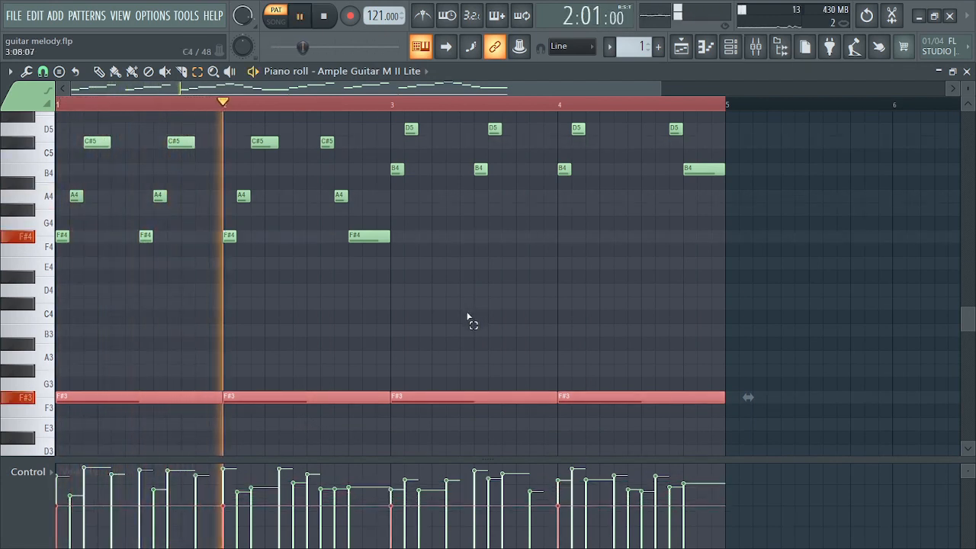
key(space)
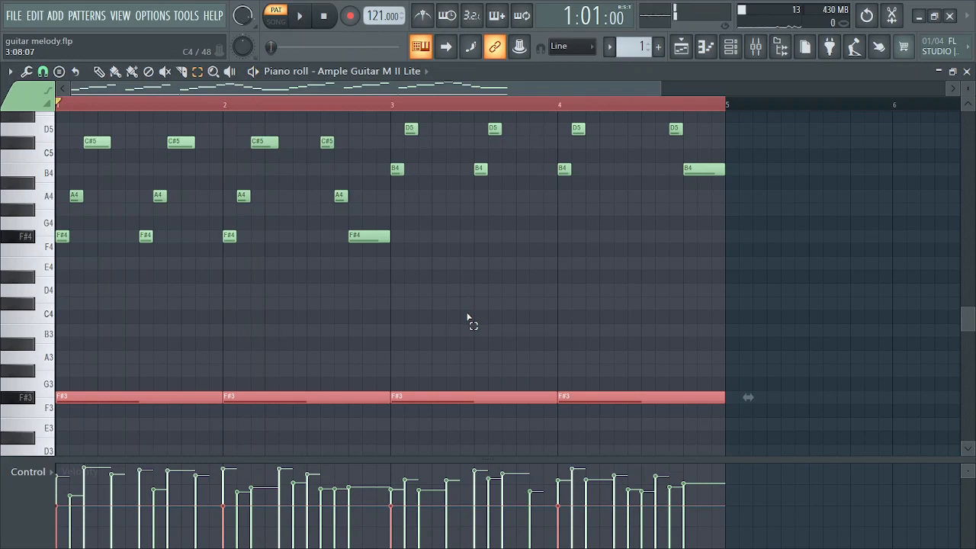
scroll(468, 319, up, 3)
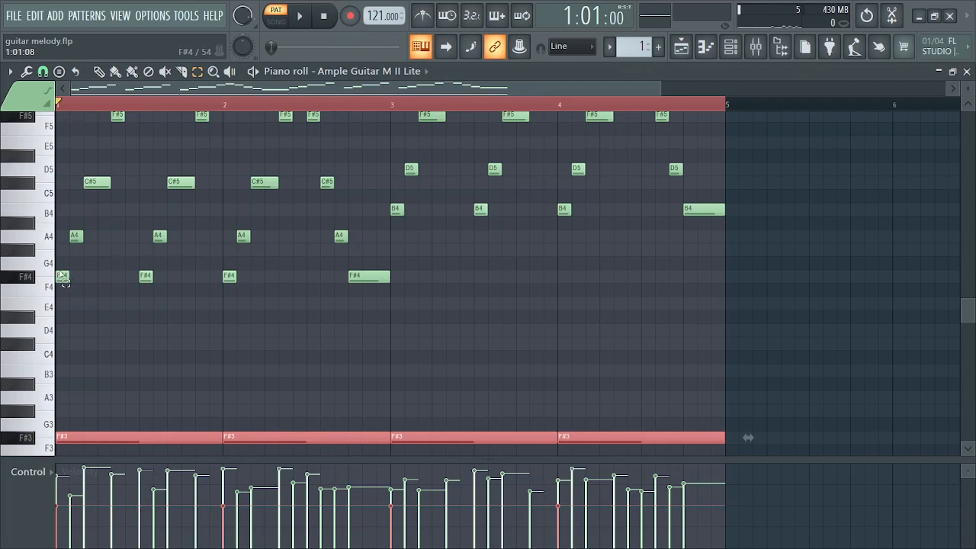
drag(64, 280, 66, 283)
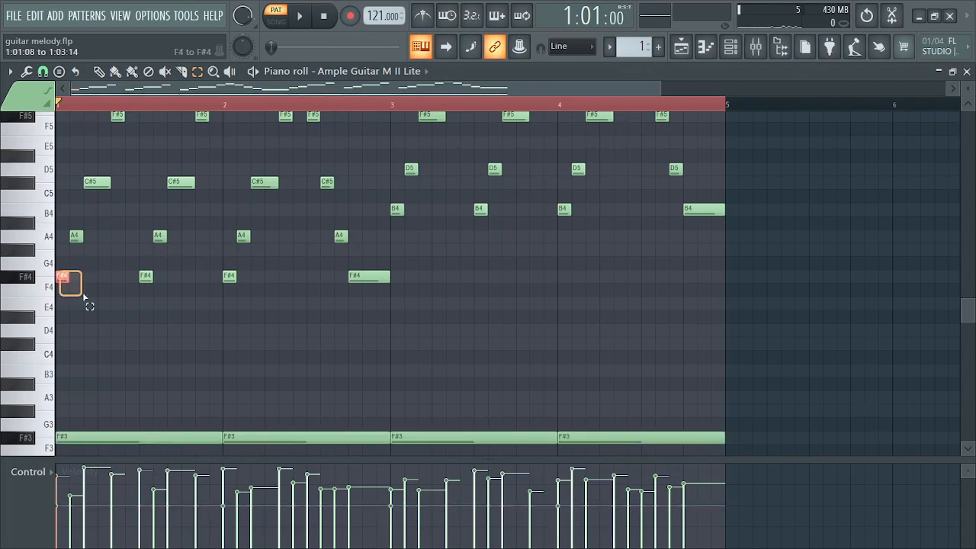
drag(145, 275, 261, 285)
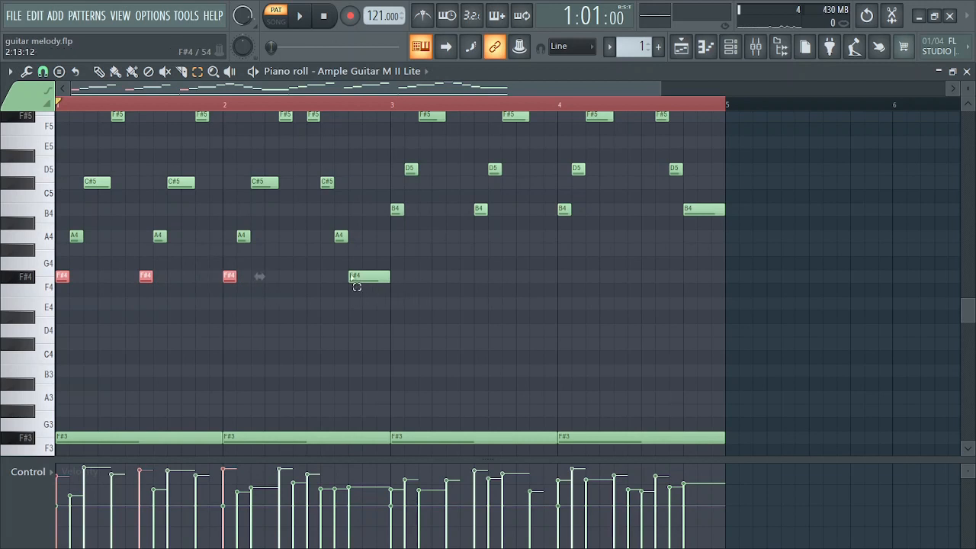
drag(348, 273, 376, 279)
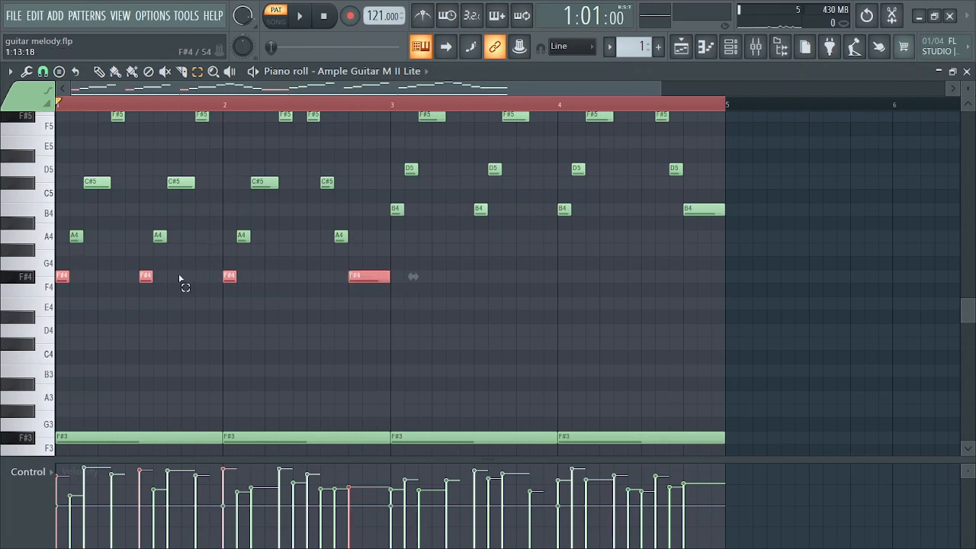
- Strum the first three F#4 notes, the B4 notes opening bars 3 and 4, and all F#3 bass notes with a slight start-time strength, and play back
click(65, 278)
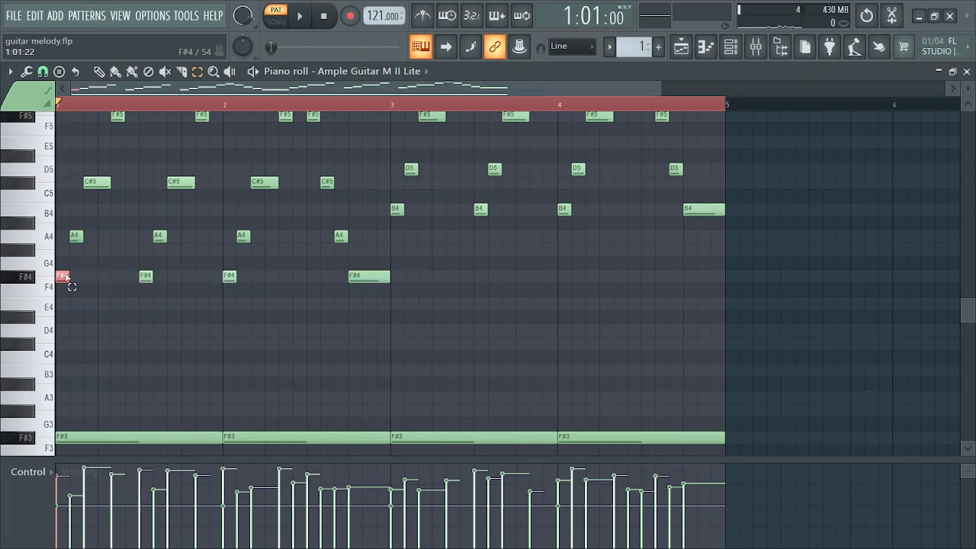
ctrl+shift+click(144, 277)
ctrl+shift+click(228, 277)
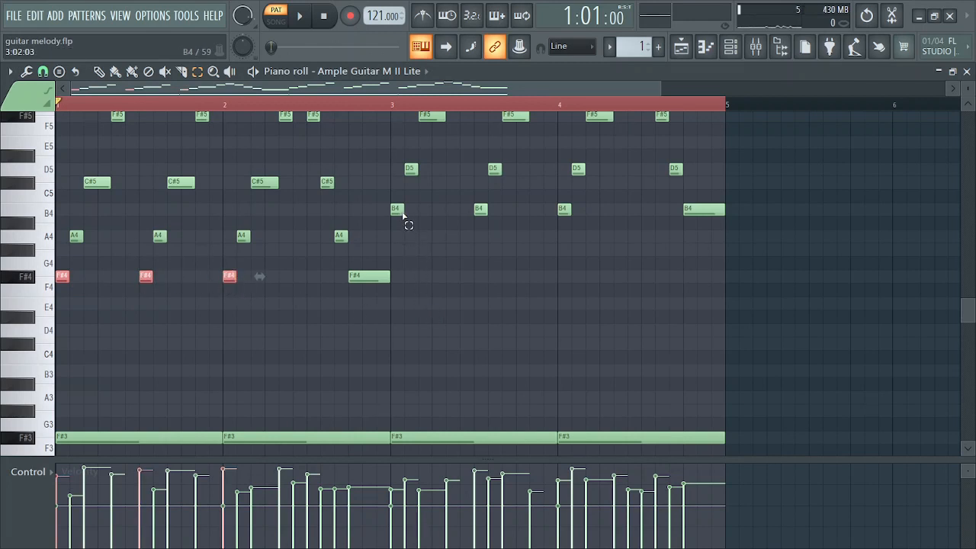
ctrl+shift+click(401, 212)
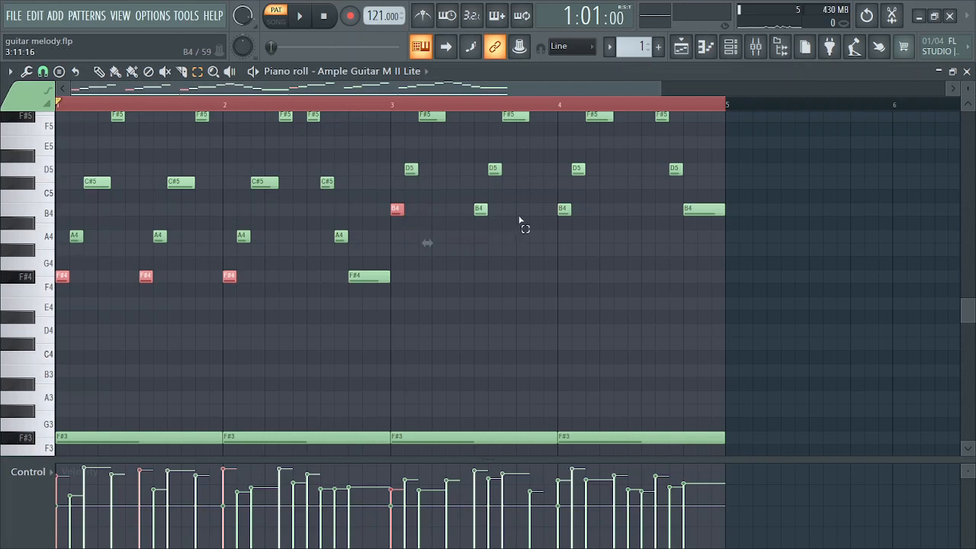
ctrl+shift+click(562, 209)
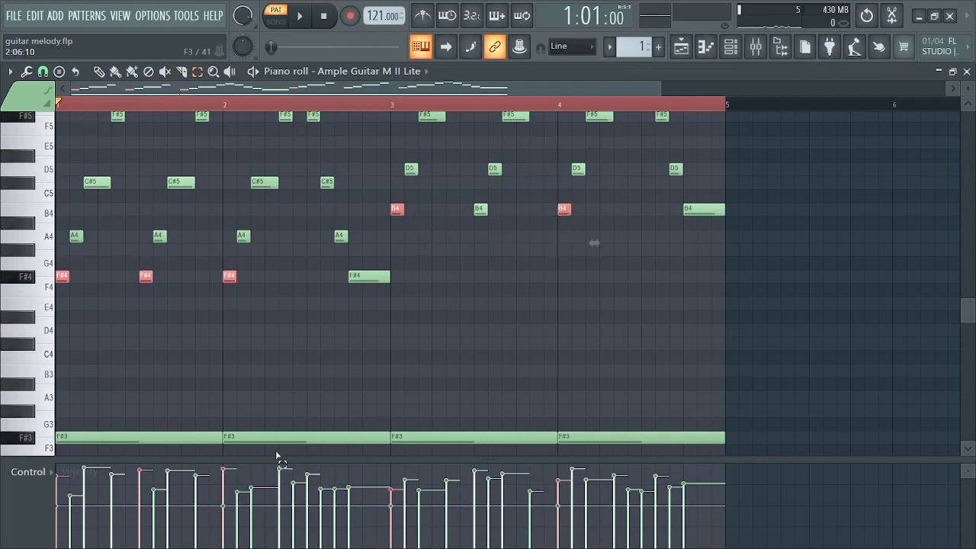
drag(98, 420, 593, 448)
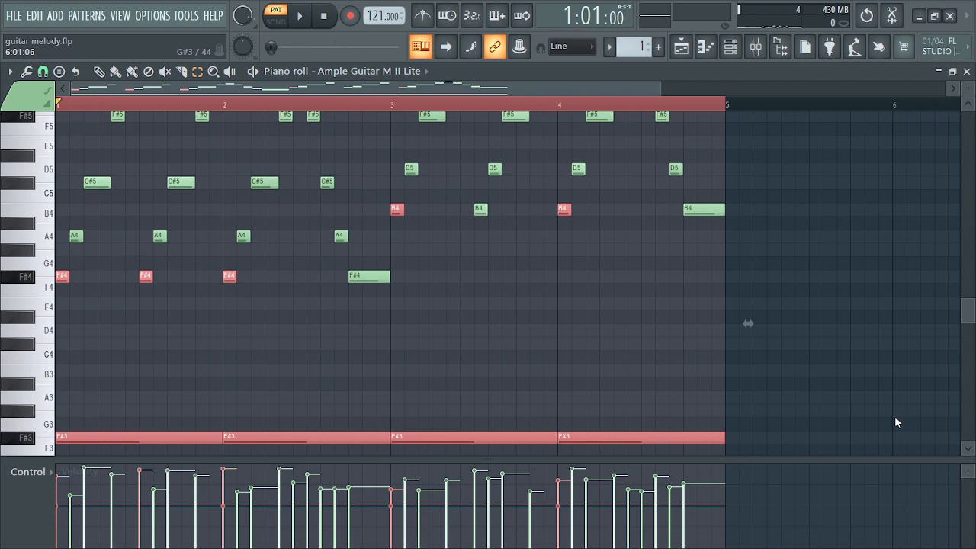
key(alt+s)
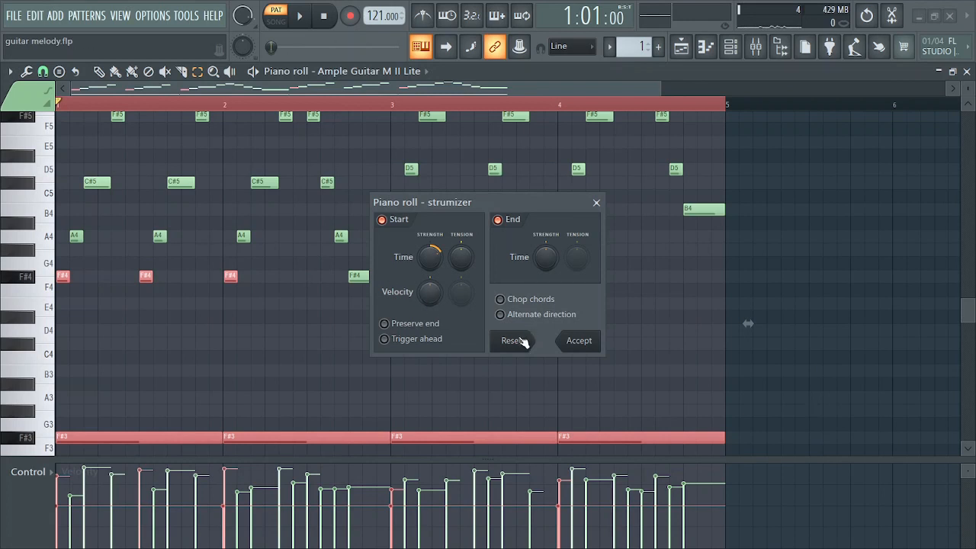
click(569, 341)
key(space)
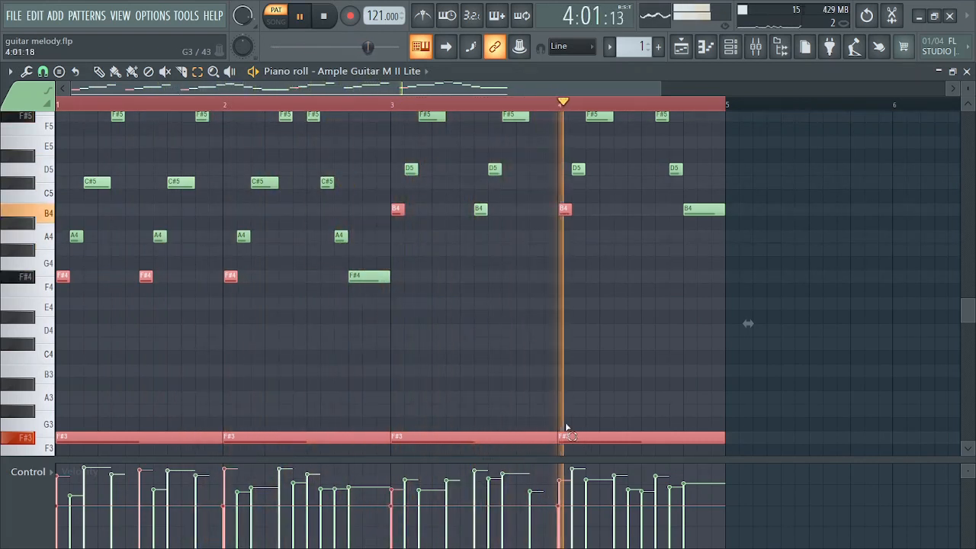
key(space)
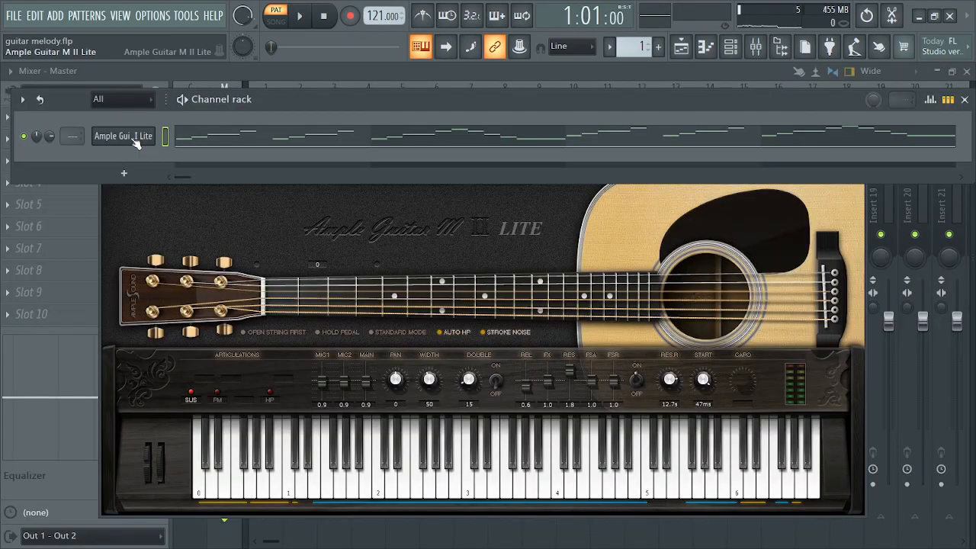
- Clone the Ample Guitar M II Lite channel and open the piano roll of the cloned channel
right_click(132, 140)
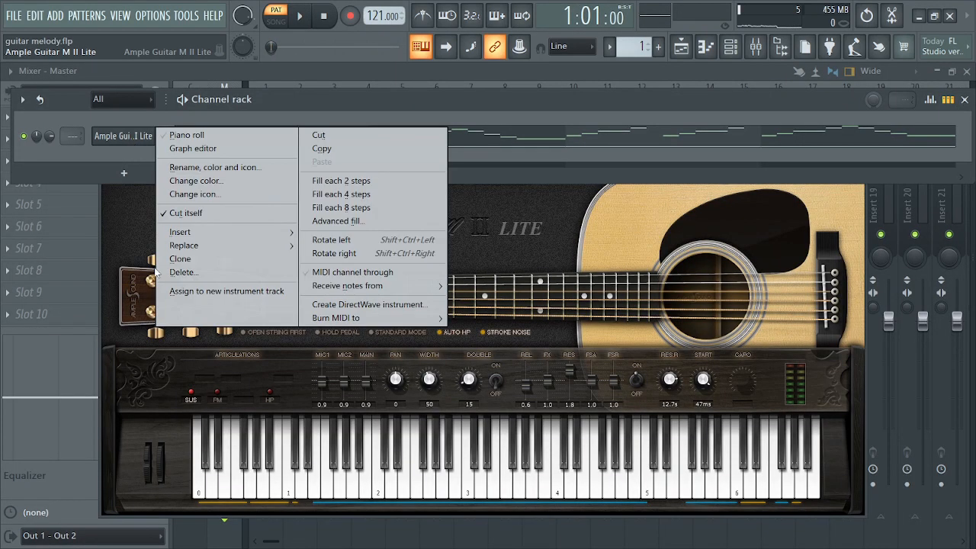
click(114, 151)
right_click(120, 138)
click(203, 258)
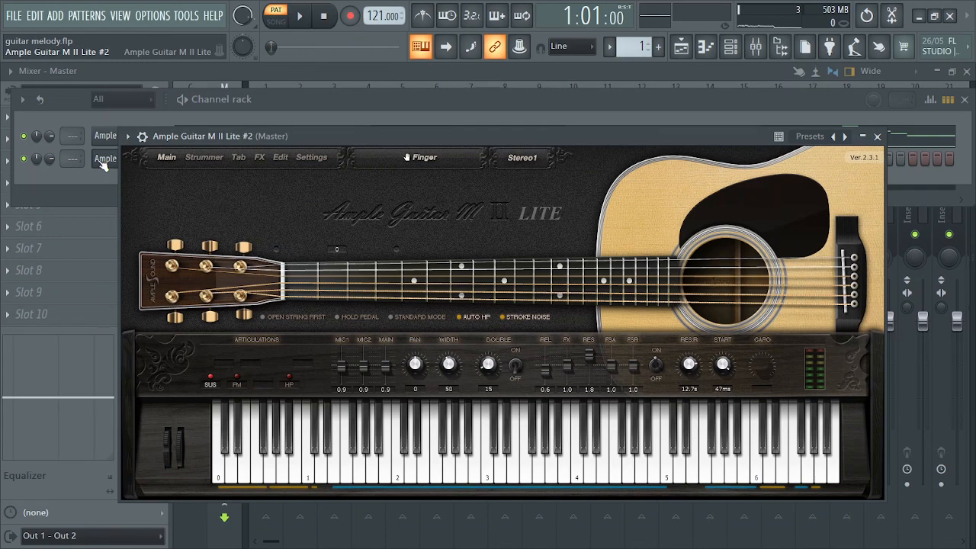
click(707, 48)
click(128, 109)
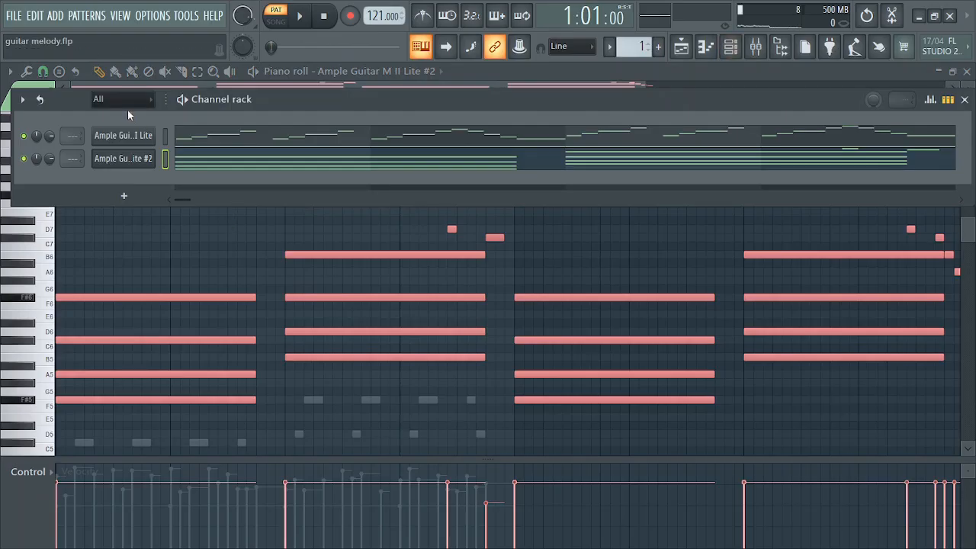
- Replace the cloned guitar channel with reFX Nexus, list its Classical presets, and briefly play the pattern
right_click(128, 163)
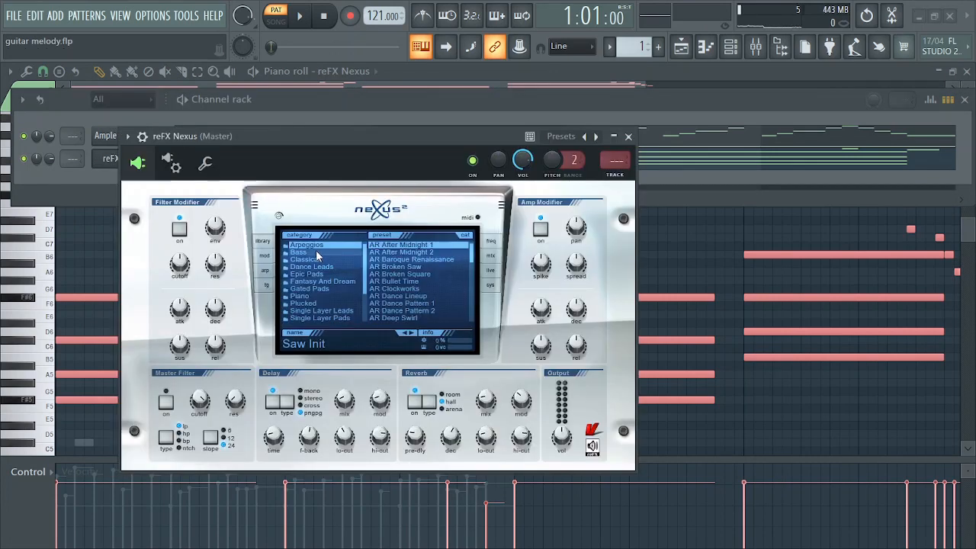
click(318, 260)
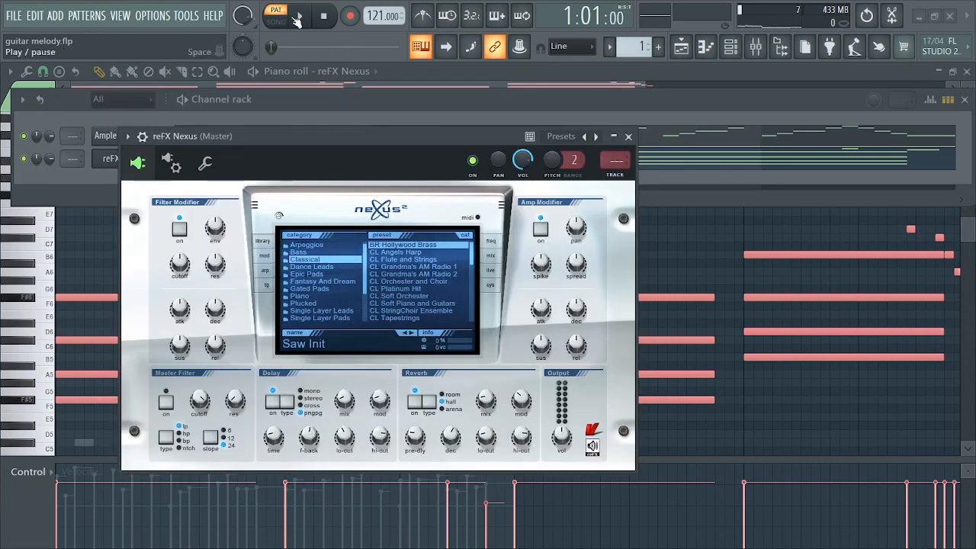
click(299, 18)
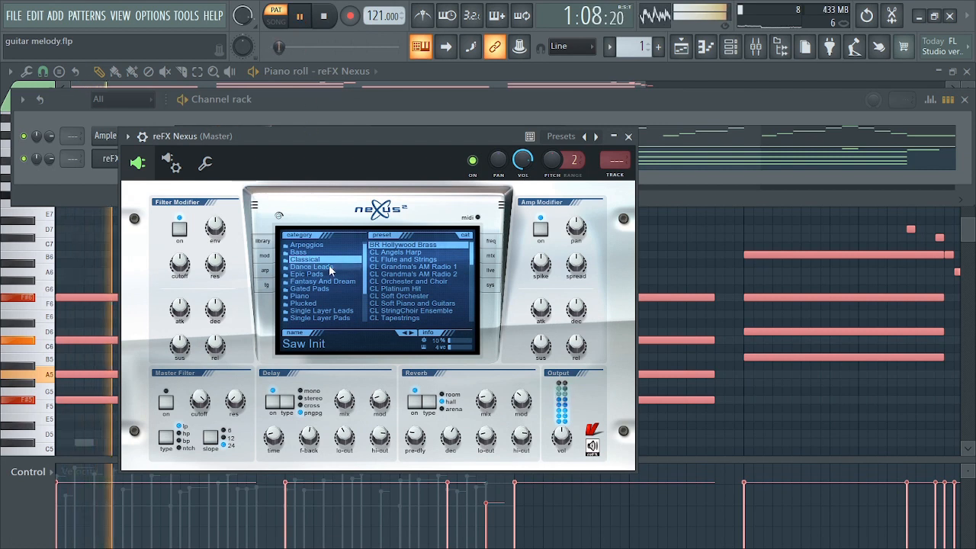
key(space)
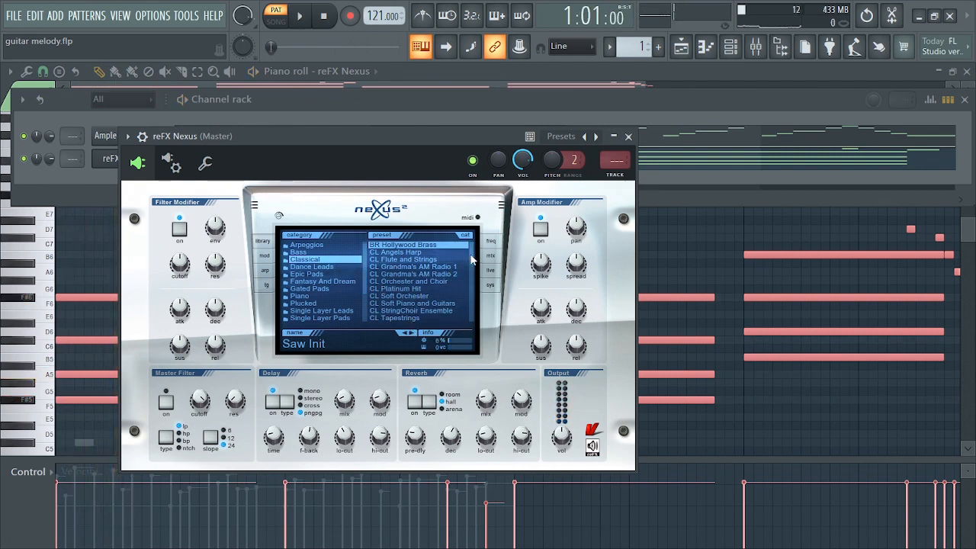
- Audition the Classical preset WW Karate Kid with the pattern playing, load WW Dance Piccolo instead, and stop playback
drag(471, 260, 471, 315)
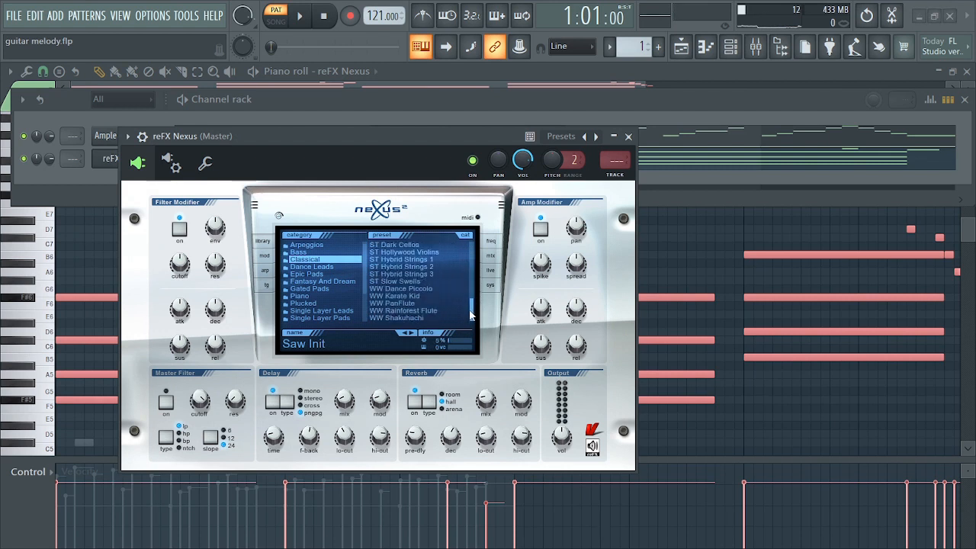
click(405, 298)
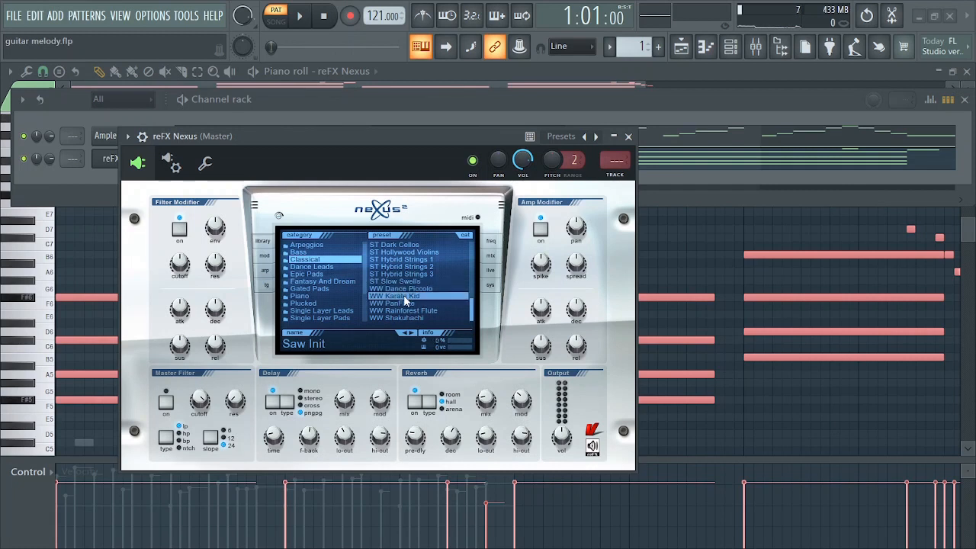
key(space)
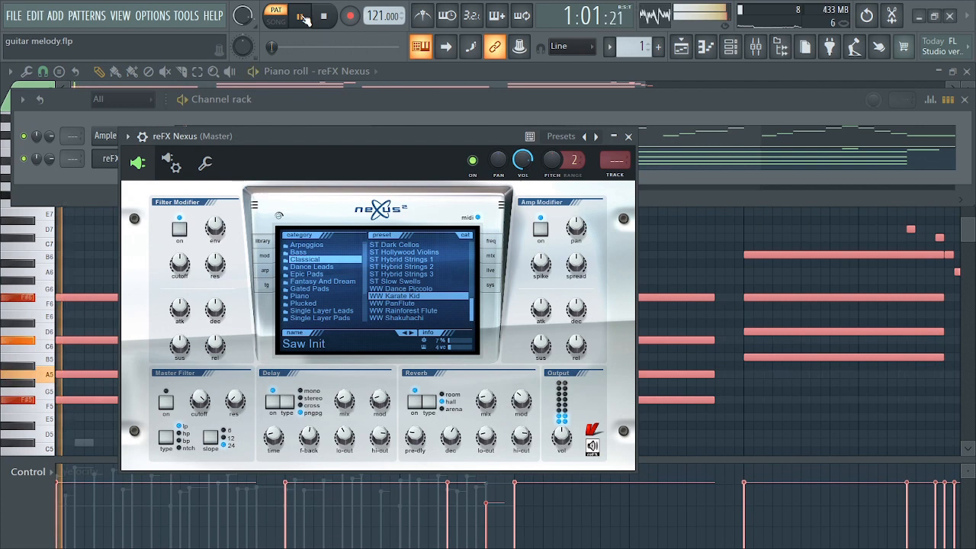
double_click(425, 298)
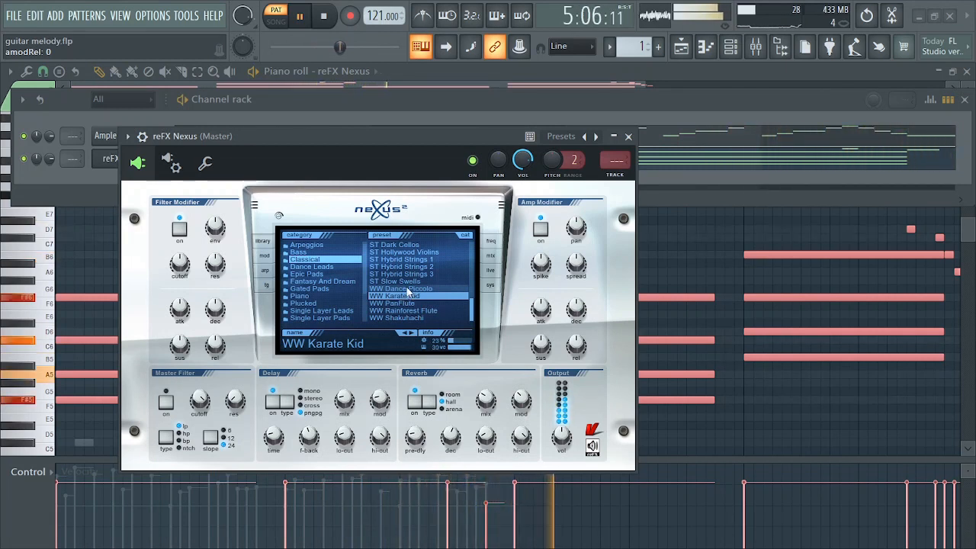
click(408, 289)
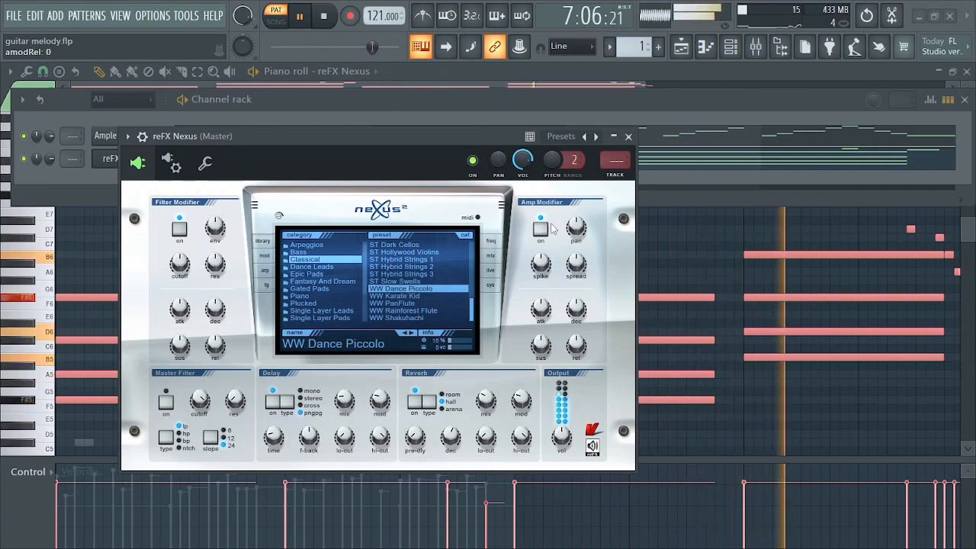
click(628, 136)
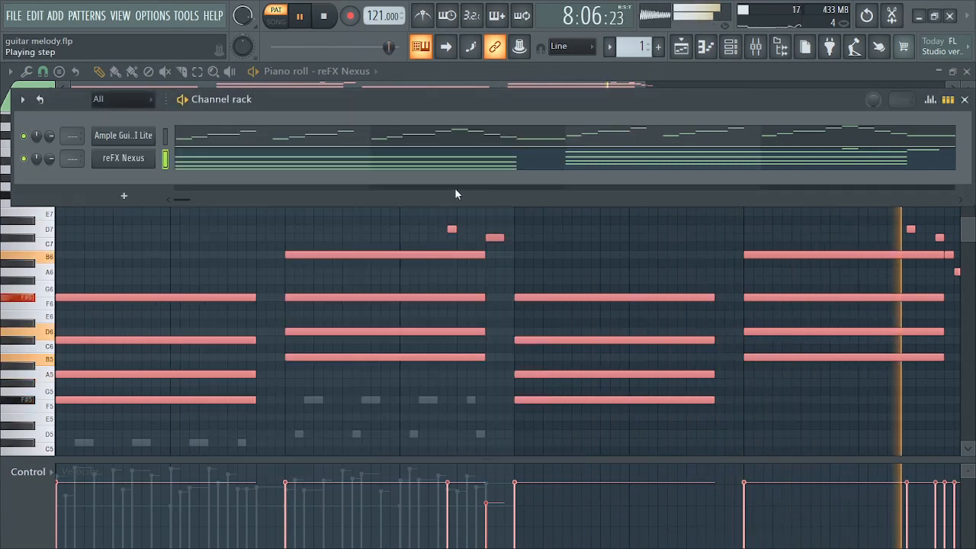
click(299, 16)
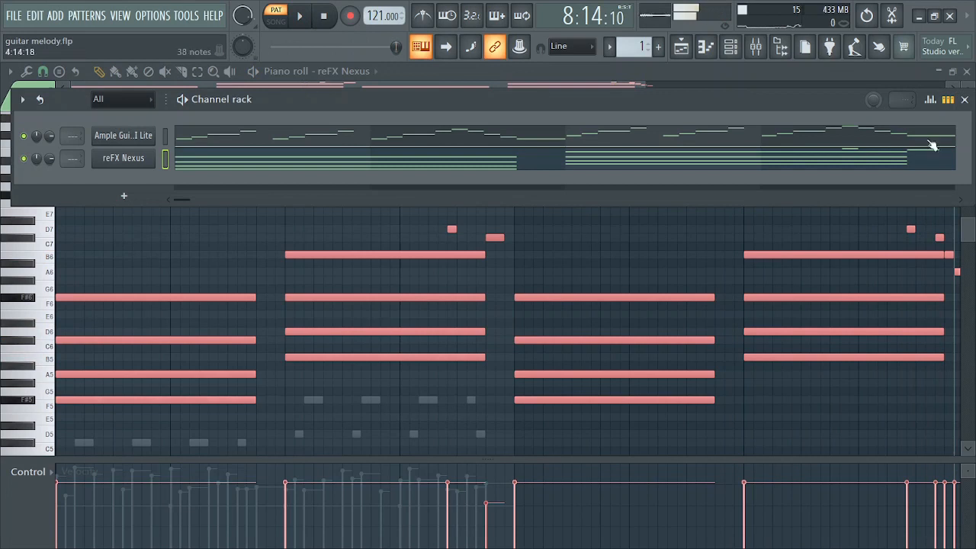
- Lower the reFX Nexus channel's volume in the channel rack
click(731, 48)
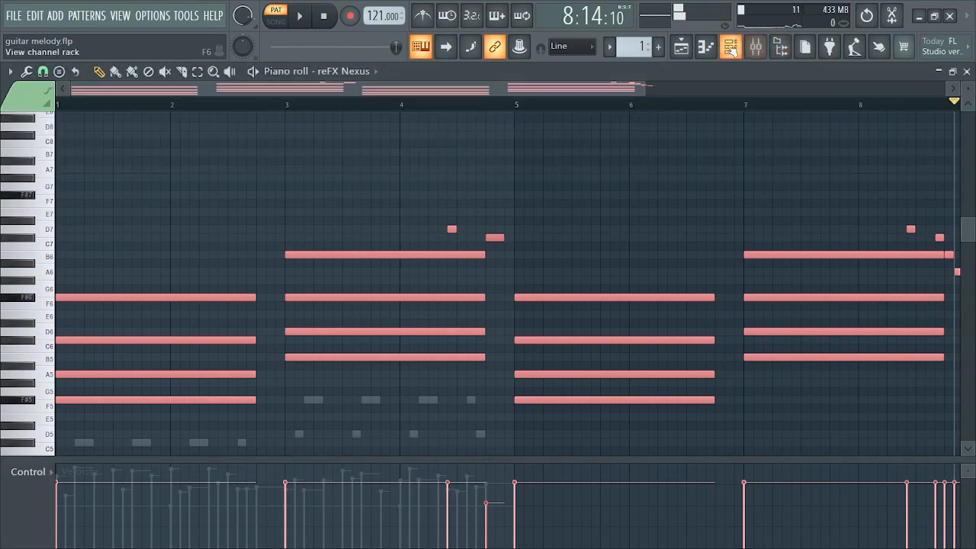
click(730, 48)
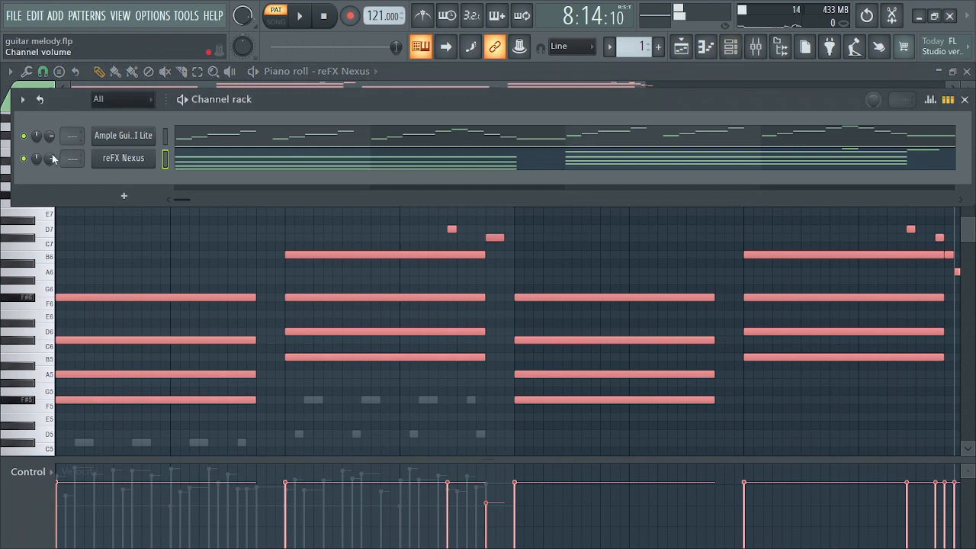
drag(49, 158, 49, 183)
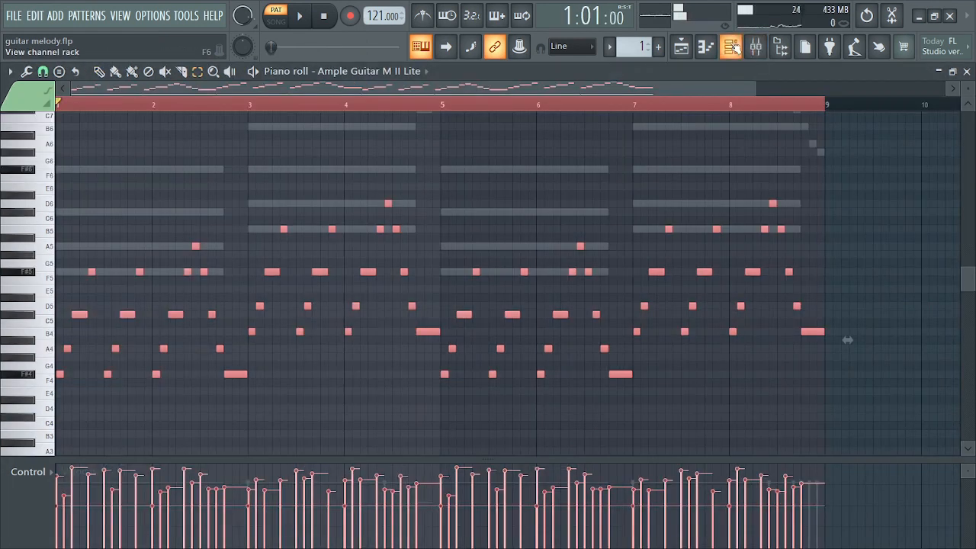
- Add a Komplete Kontrol channel to the channel rack and move its plugin window so the whole browser fits on screen
click(732, 48)
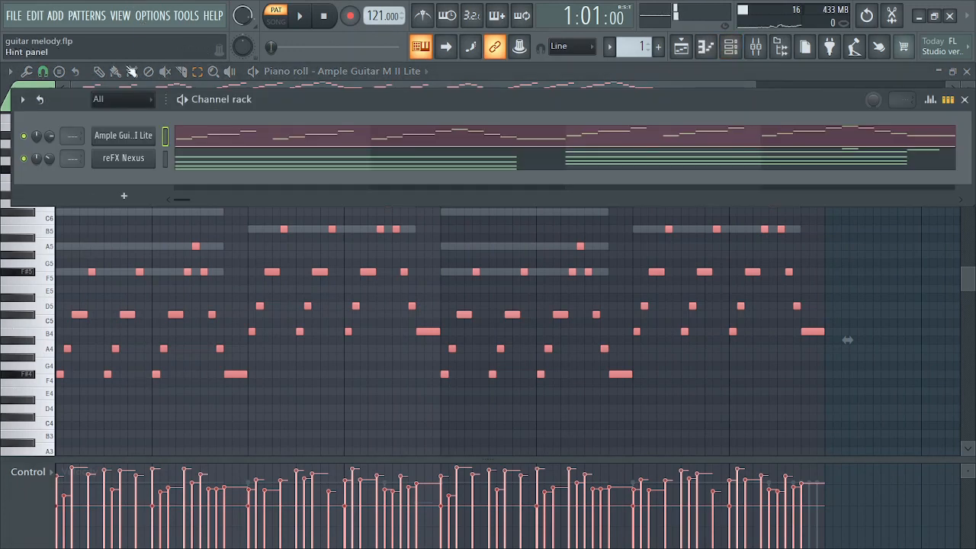
click(120, 197)
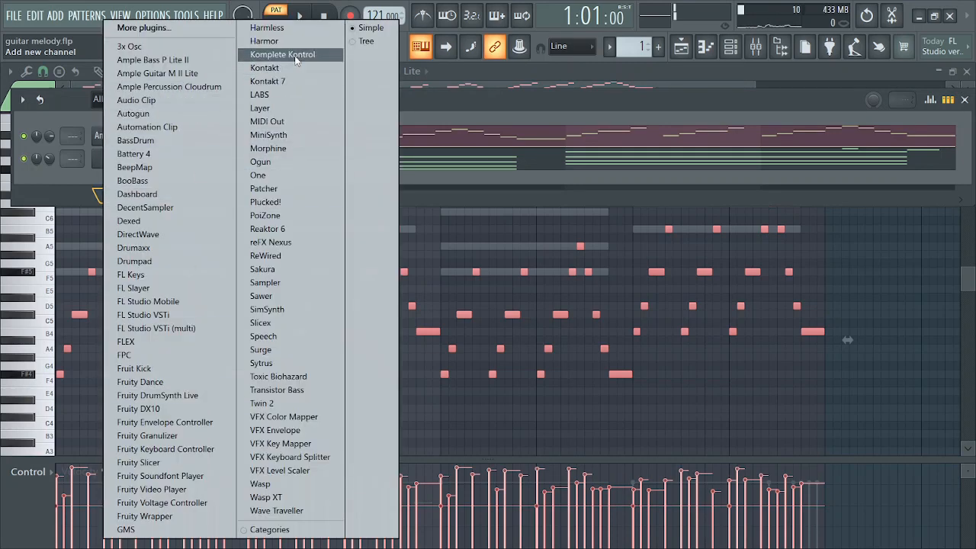
click(296, 58)
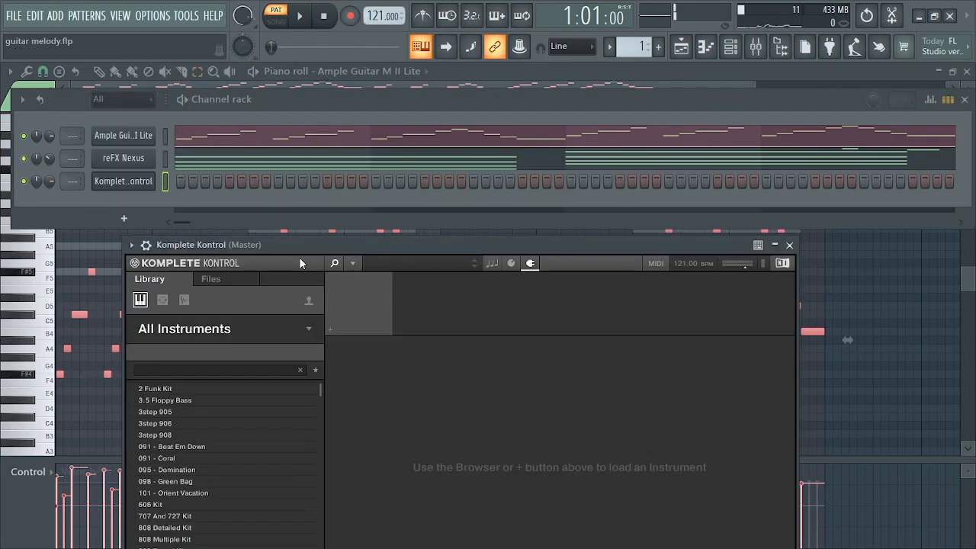
drag(468, 241, 491, 187)
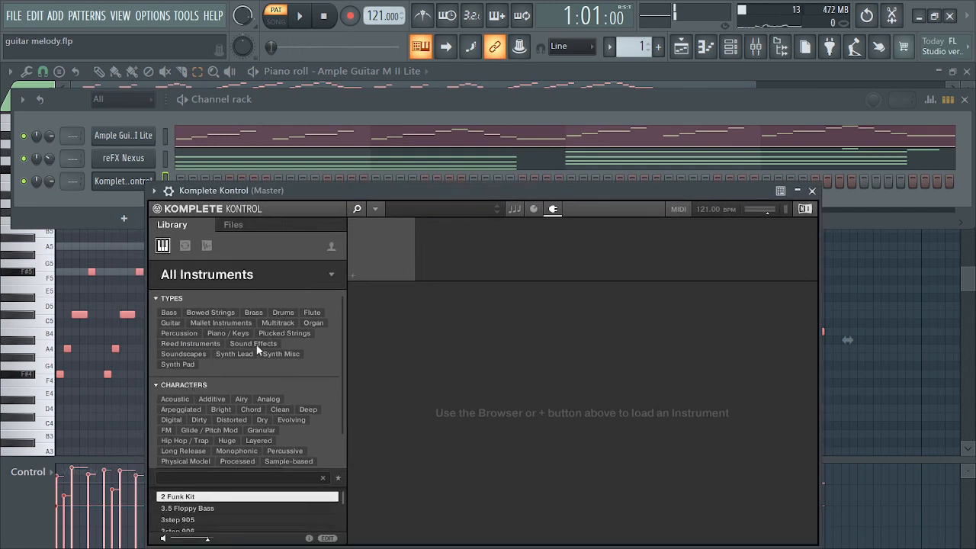
- Filter the Komplete Kontrol library to Soundscapes, search for "bir", load the Birds sound, and close the plugin window
click(184, 355)
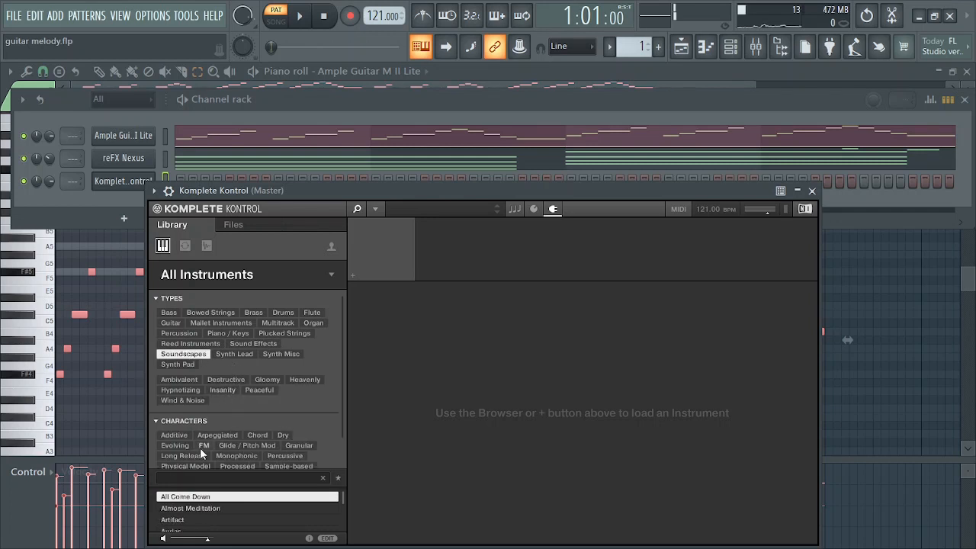
scroll(200, 453, down, 1)
scroll(203, 488, down, 1)
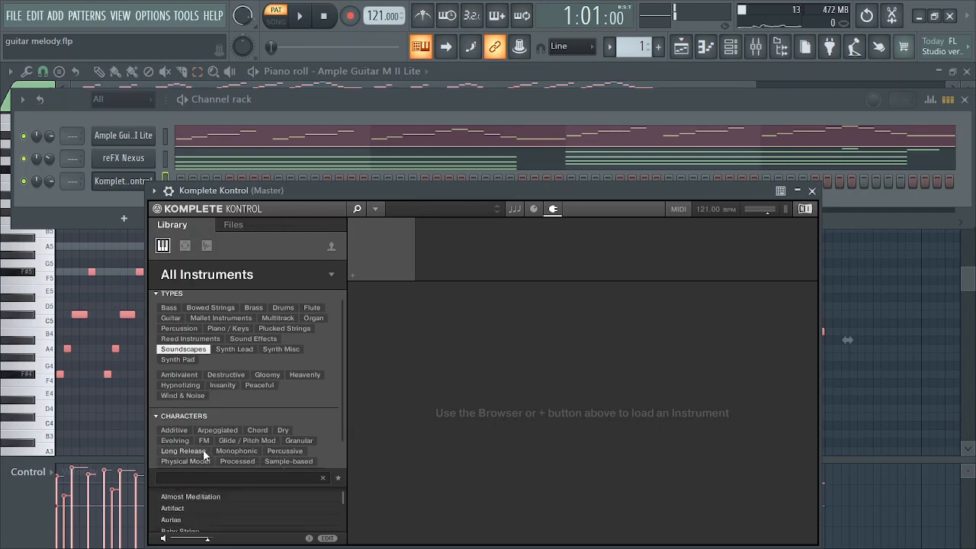
scroll(206, 446, down, 3)
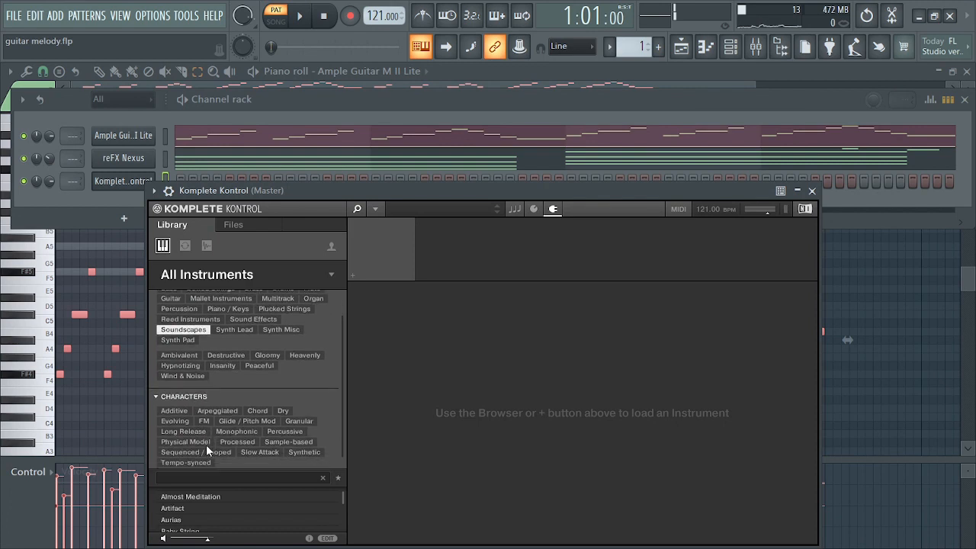
scroll(206, 444, down, 1)
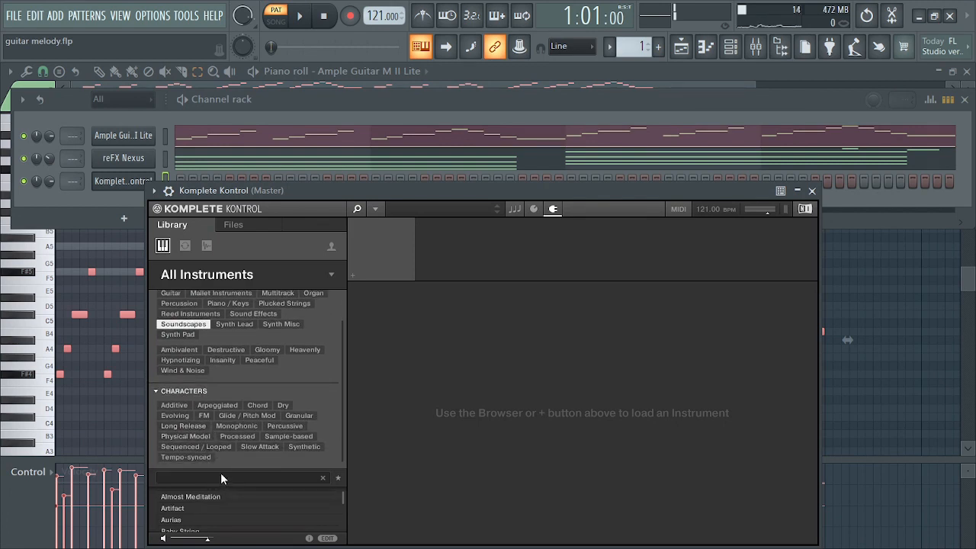
text(bir)
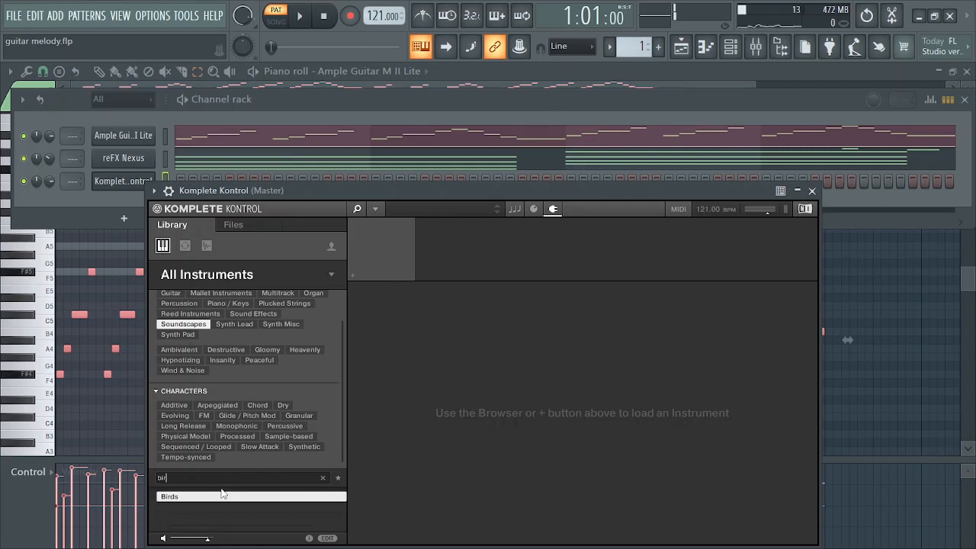
click(221, 496)
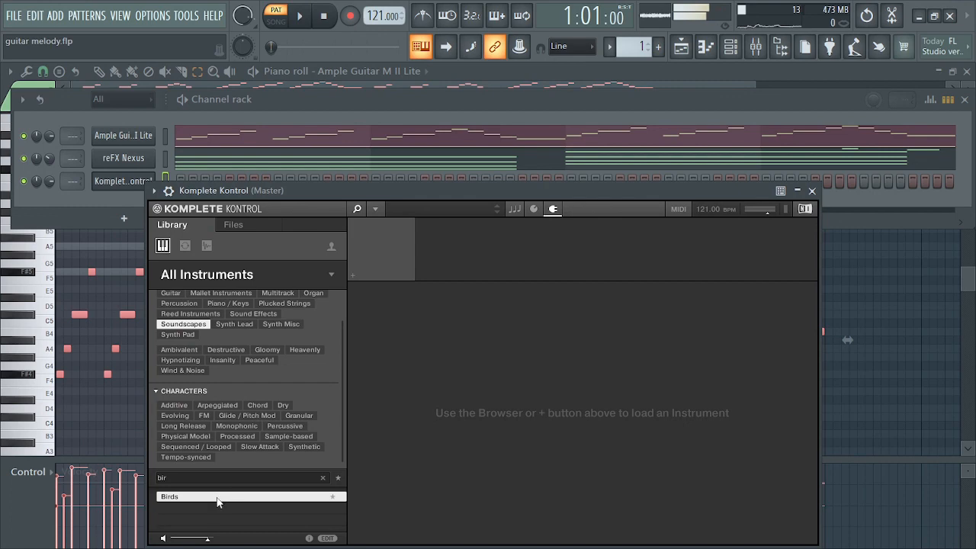
double_click(216, 497)
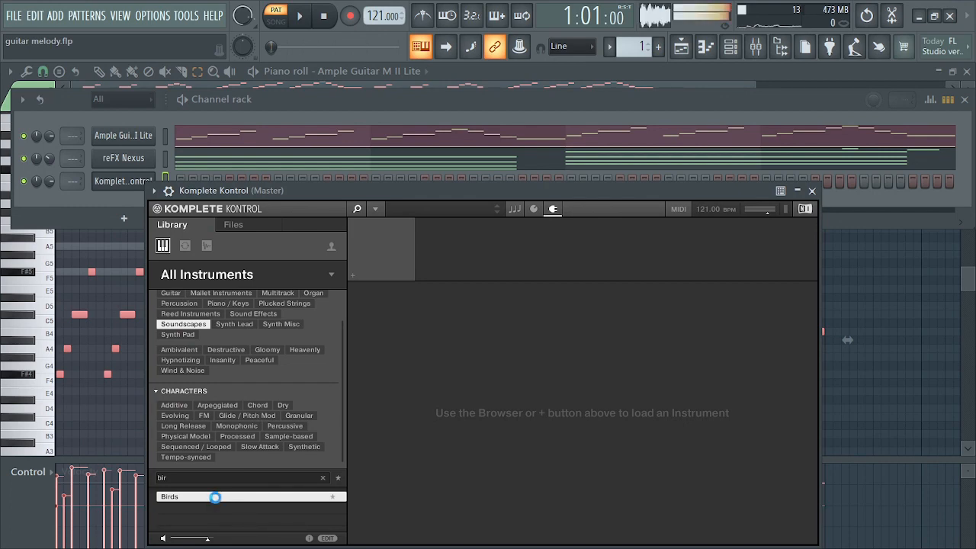
click(813, 191)
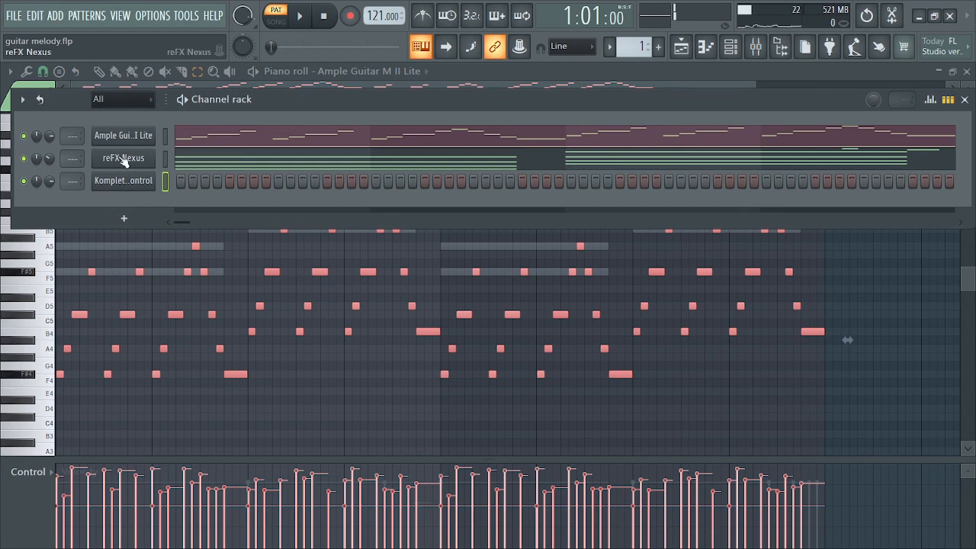
- Copy the chord notes from the reFX Nexus channel into the Komplete Kontrol channel
right_click(123, 158)
click(324, 170)
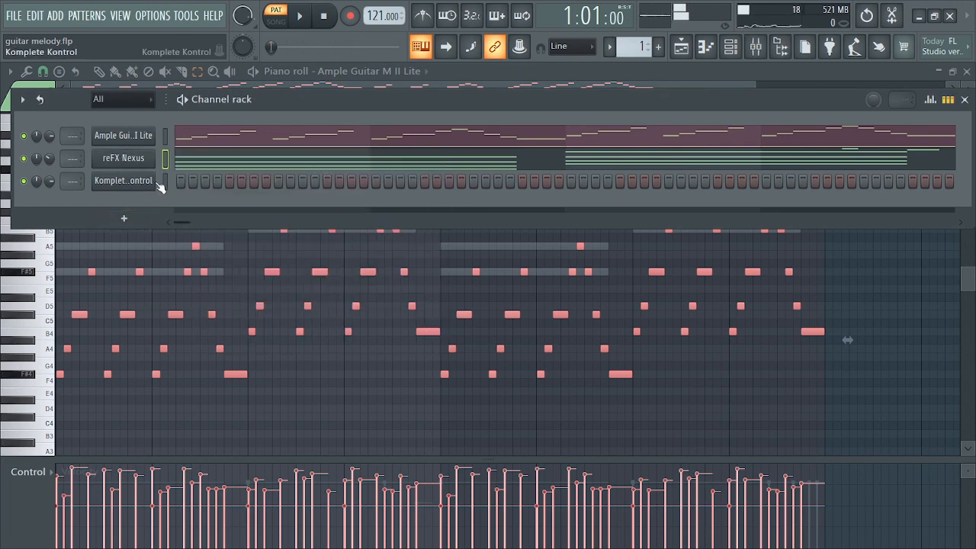
right_click(156, 174)
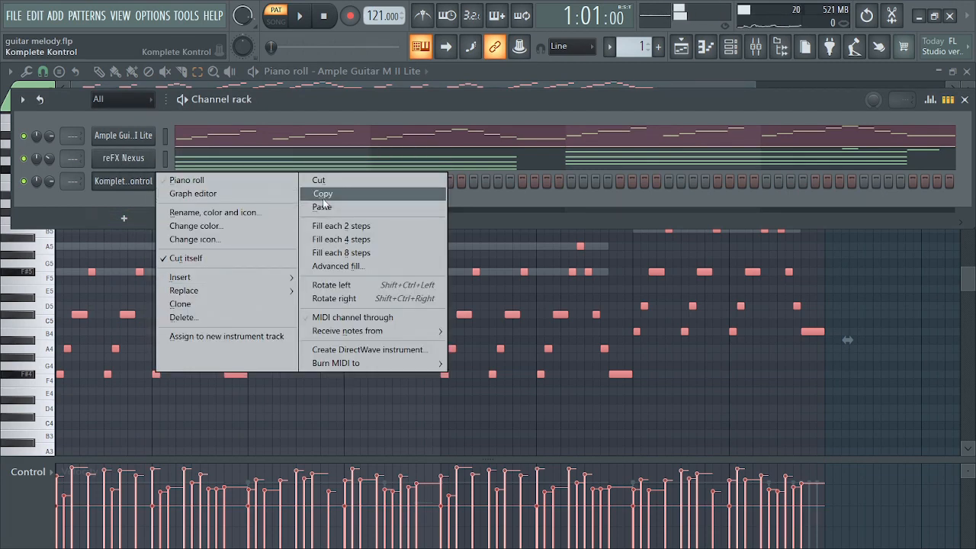
click(322, 206)
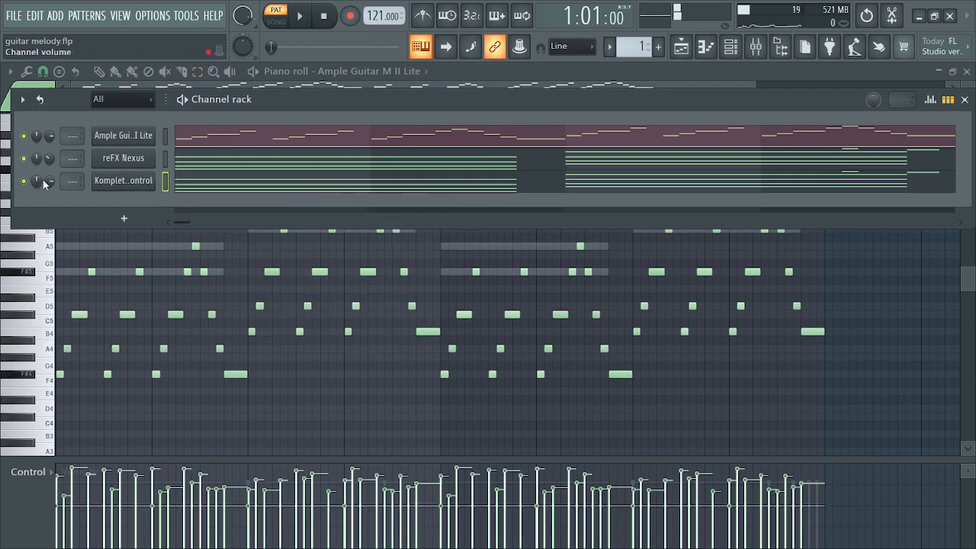
- Adjust the Komplete Kontrol channel's volume to balance it with the other layers while playing the pattern back
drag(44, 183, 44, 244)
key(space)
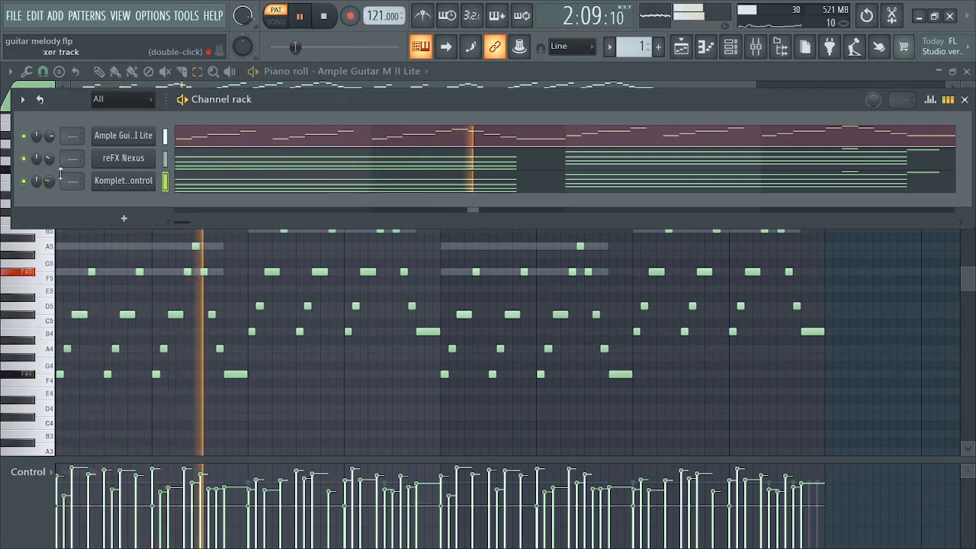
drag(50, 185, 50, 188)
key(space)
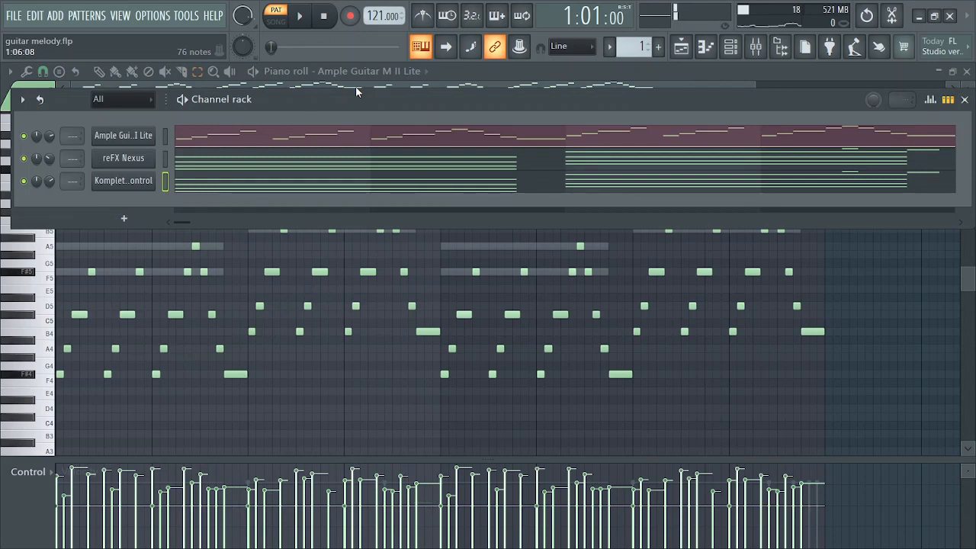
- Add a Morphine channel to the channel rack and load the LED Ice Cube MC preset from its Leads bank
key(F9)
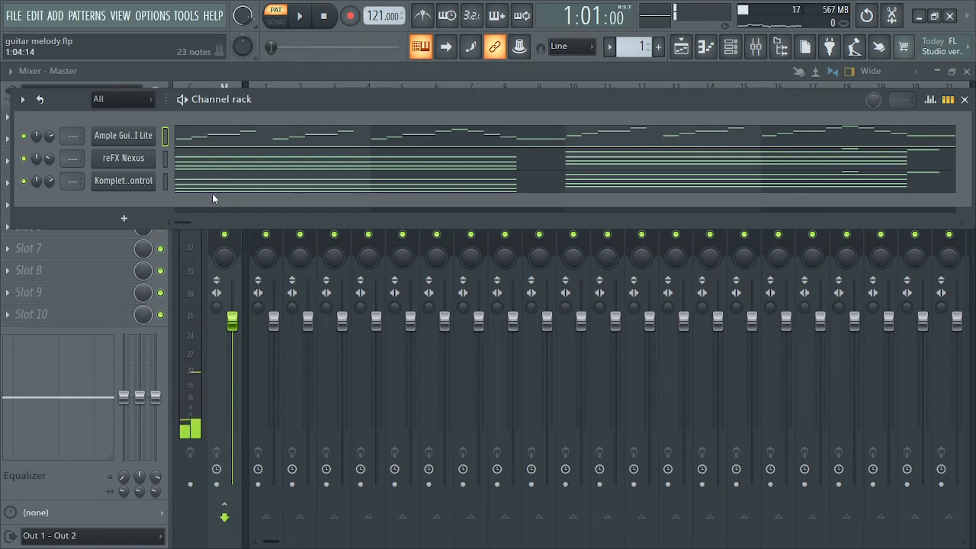
click(124, 221)
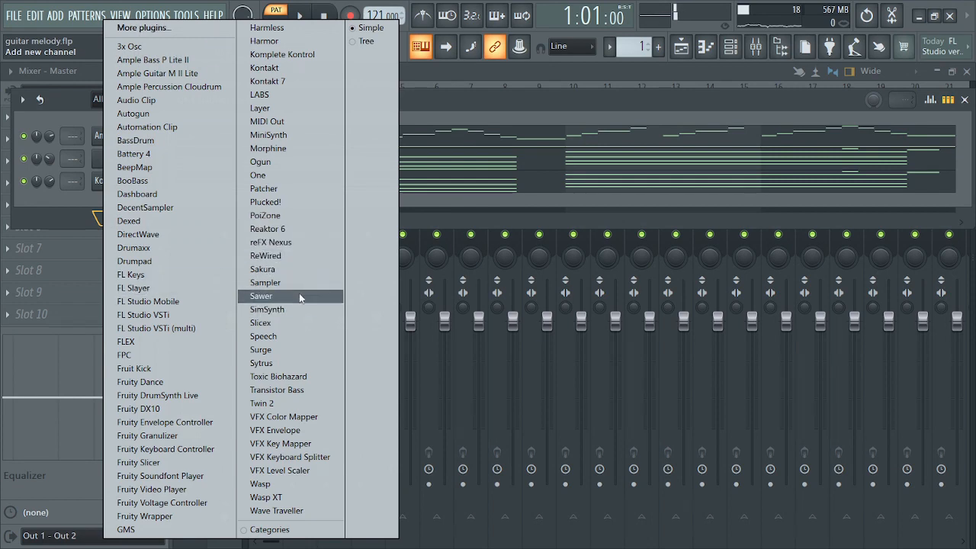
click(266, 150)
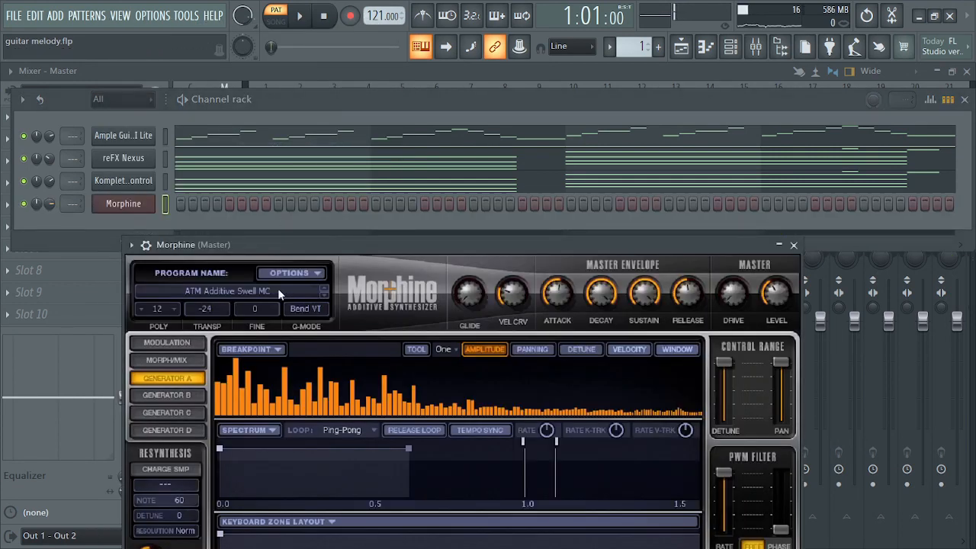
click(242, 288)
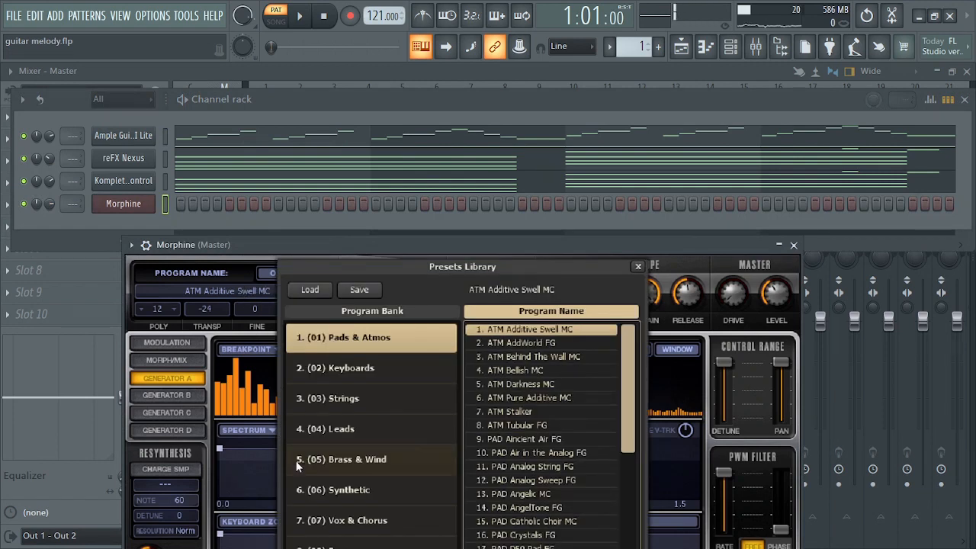
click(341, 435)
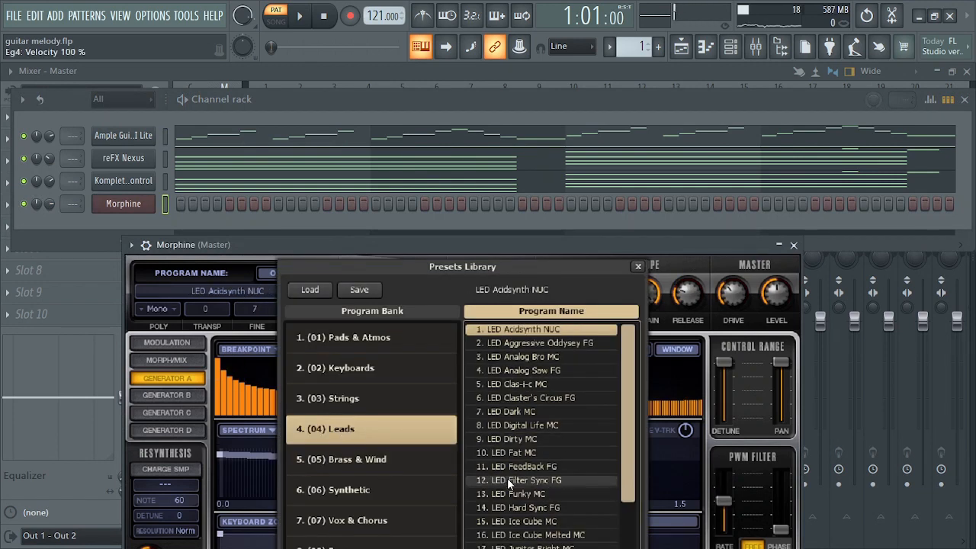
click(522, 522)
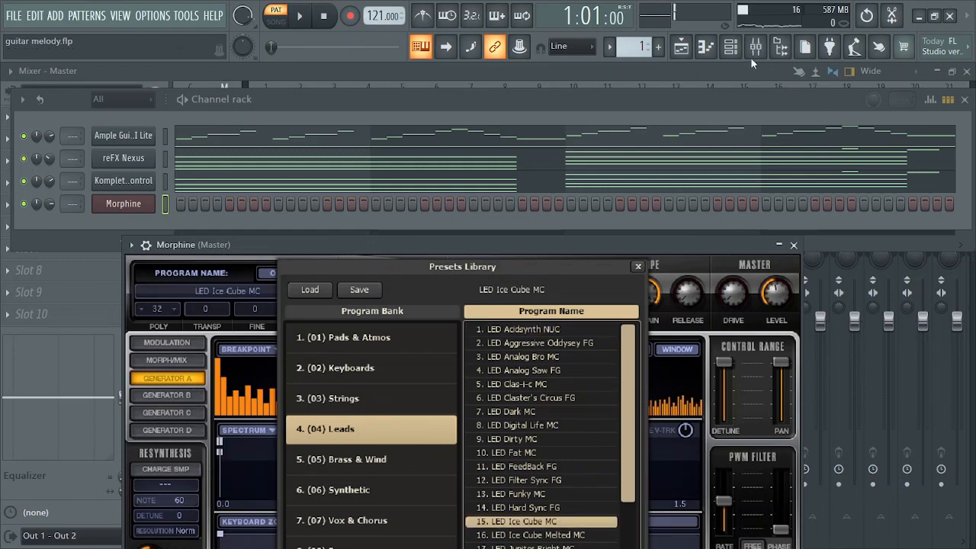
- Paste the copied chord-stab notes into the Morphine channel and play the pattern back in its piano roll
click(705, 46)
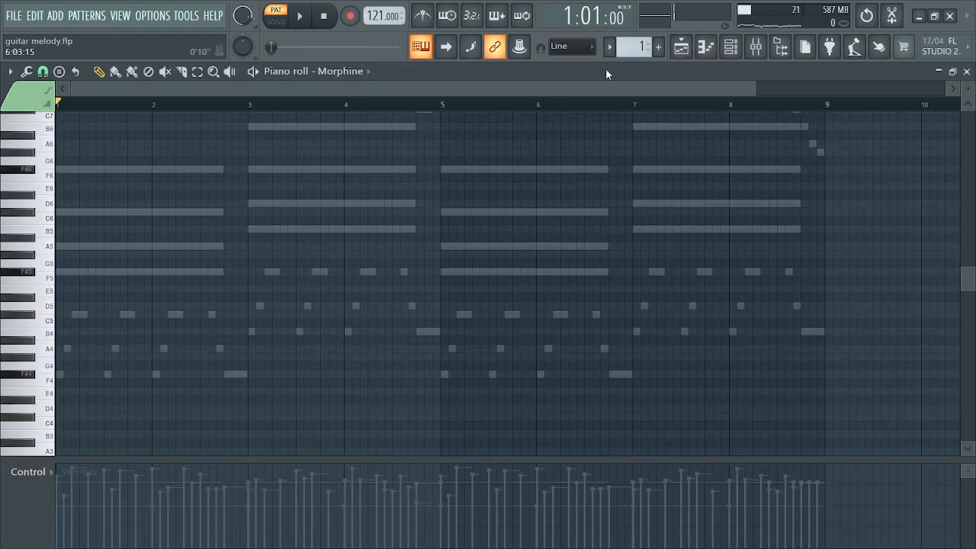
click(729, 46)
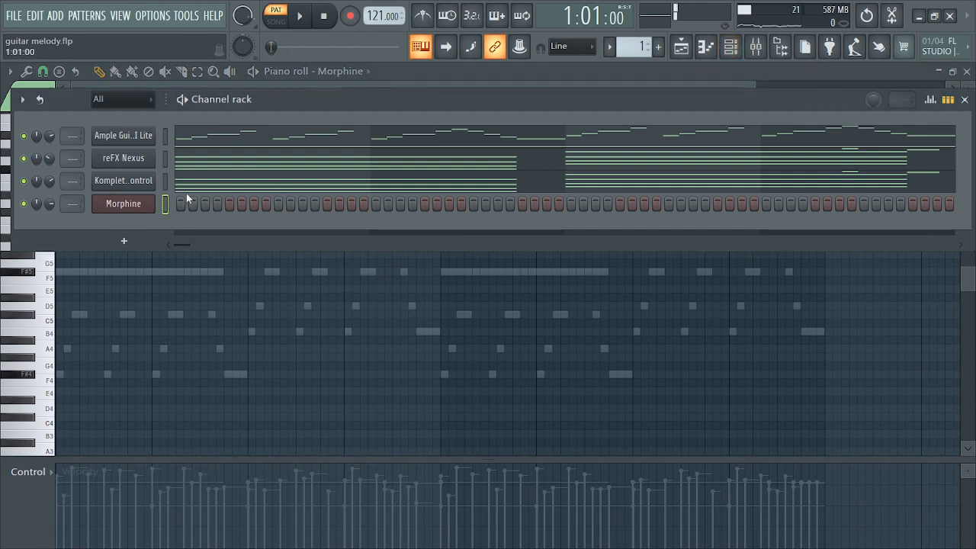
right_click(135, 205)
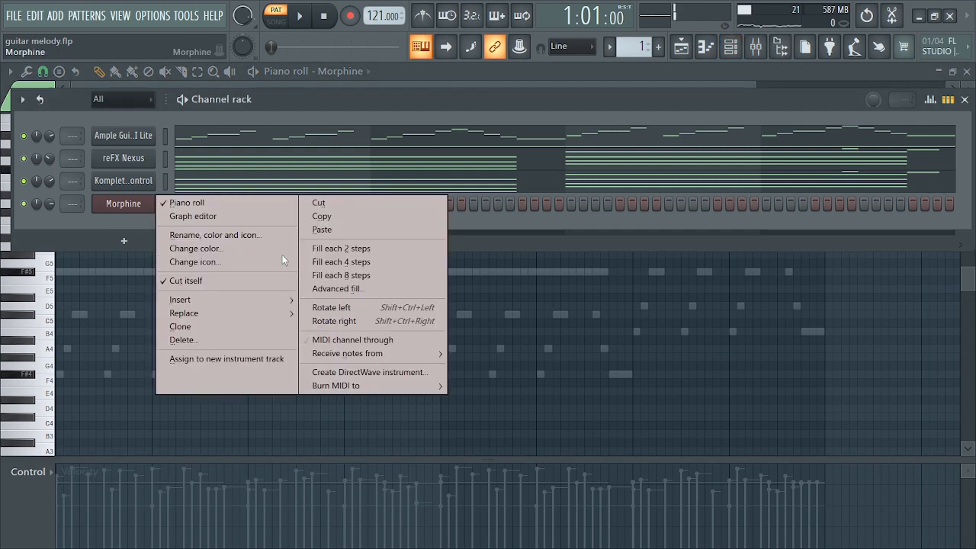
click(335, 233)
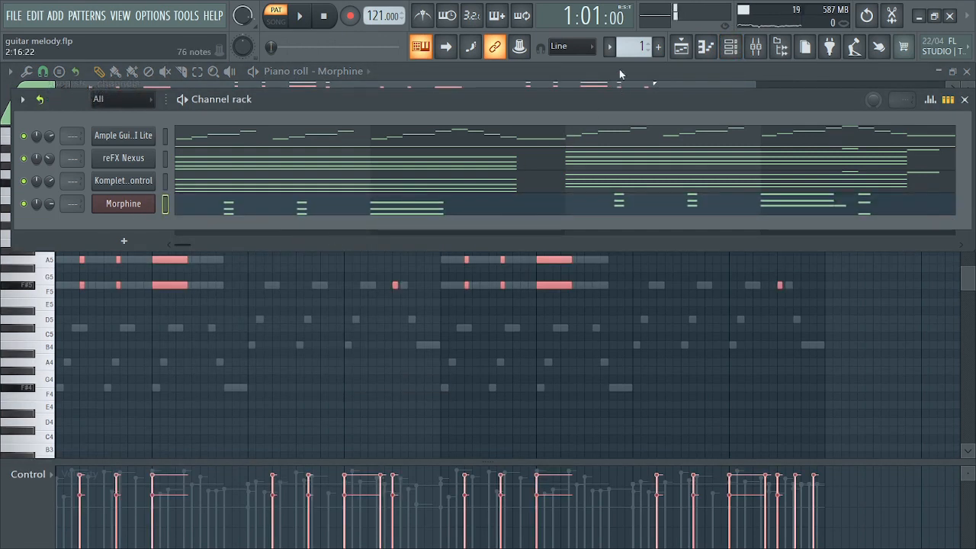
click(706, 47)
key(space)
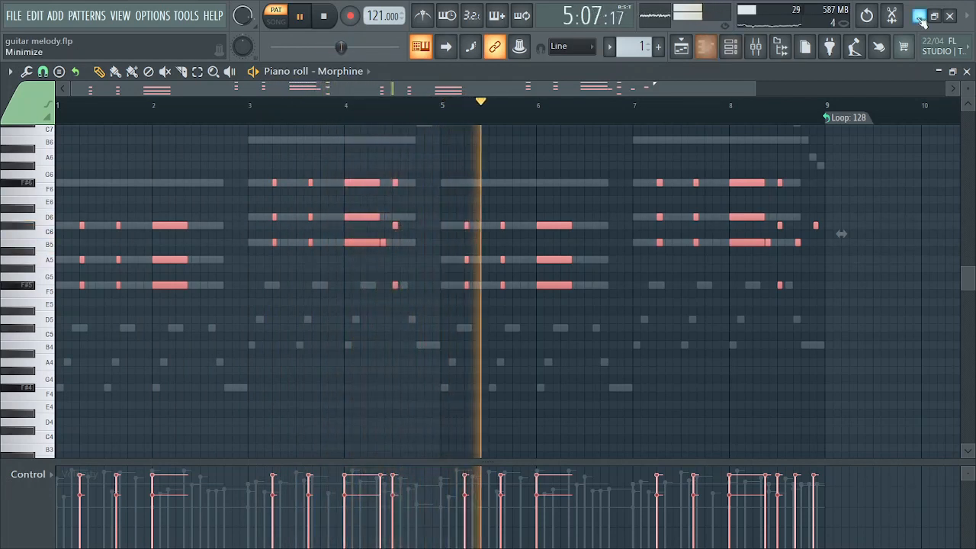
key(space)
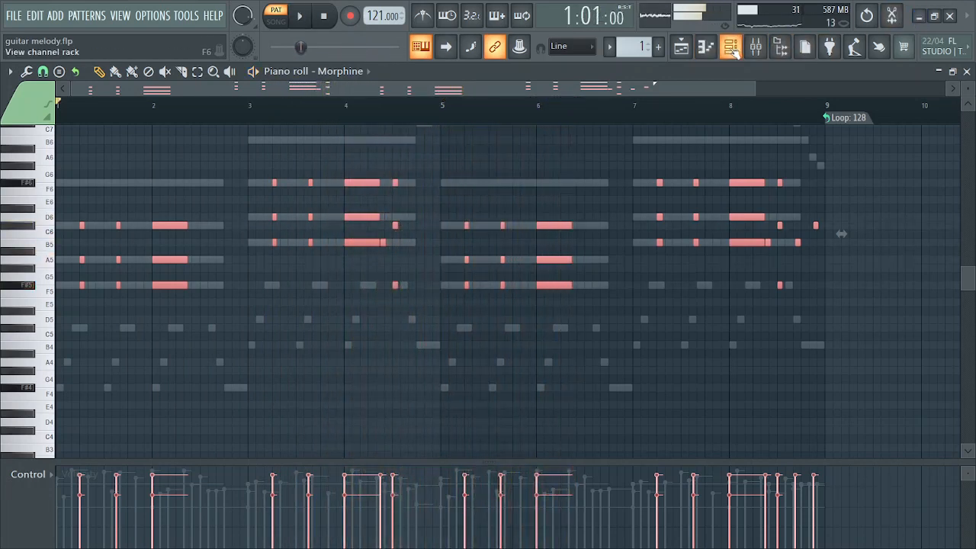
- Turn off the reverb and delay effects in the Morphine synth and play the pattern
click(730, 46)
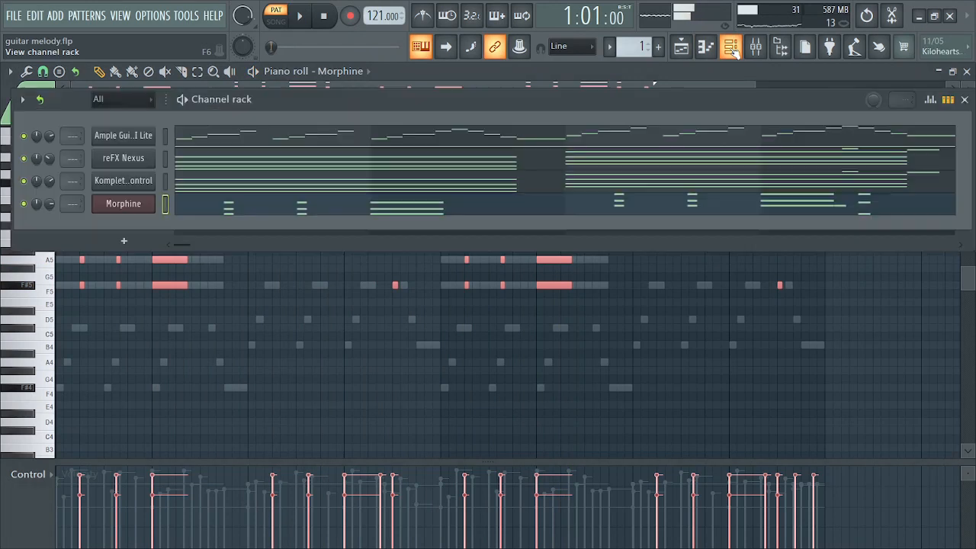
click(135, 210)
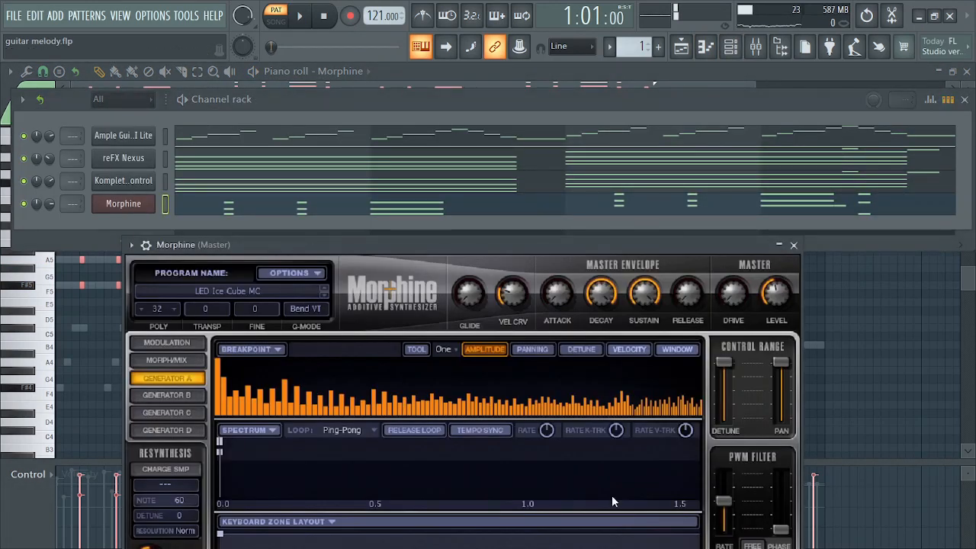
drag(584, 248, 579, 31)
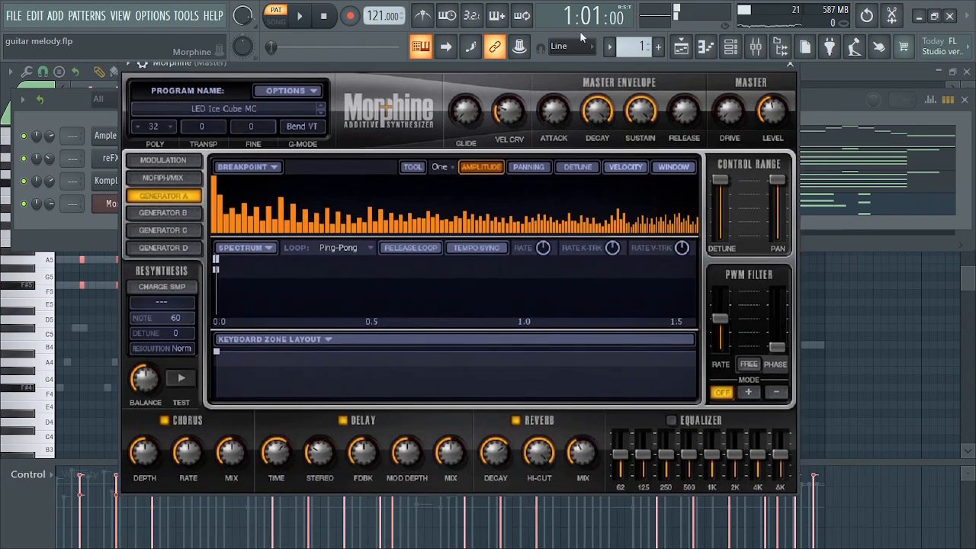
click(517, 421)
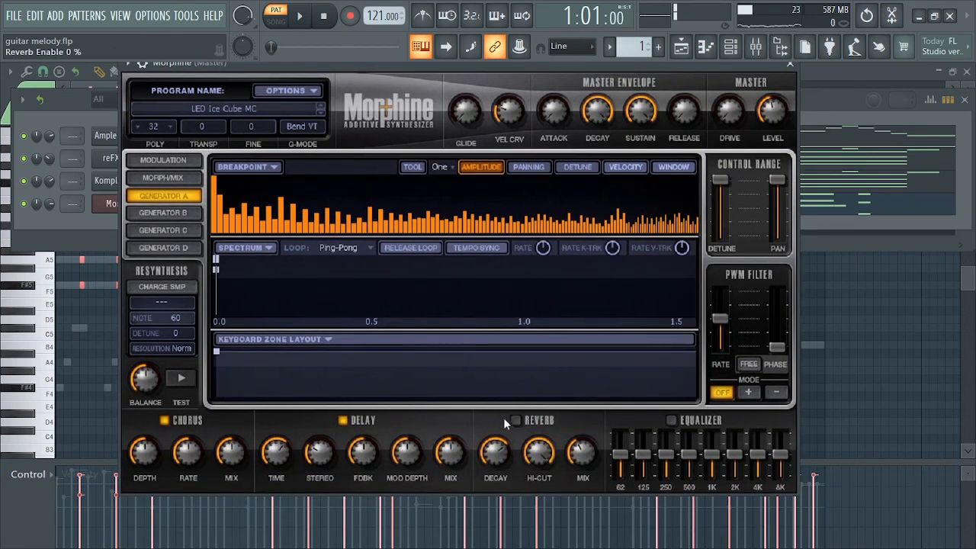
click(343, 421)
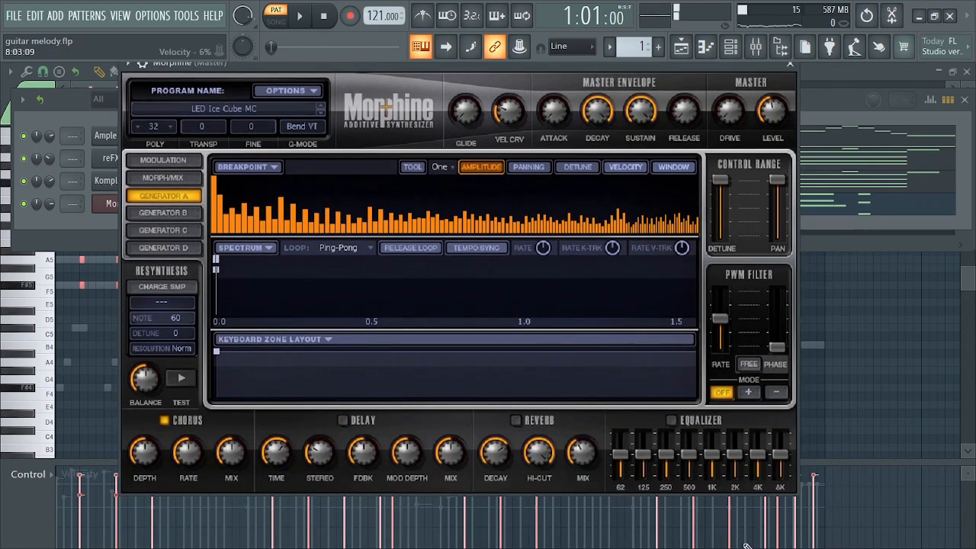
key(space)
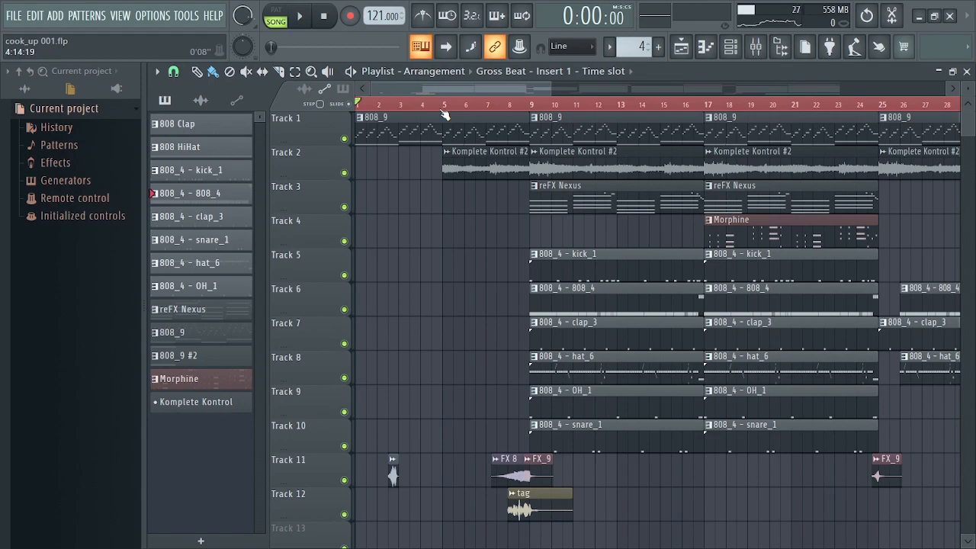
- Play the full song arrangement of cook_up 001 and review its melody, drum and effect clips from the intro past bar 33
key(space)
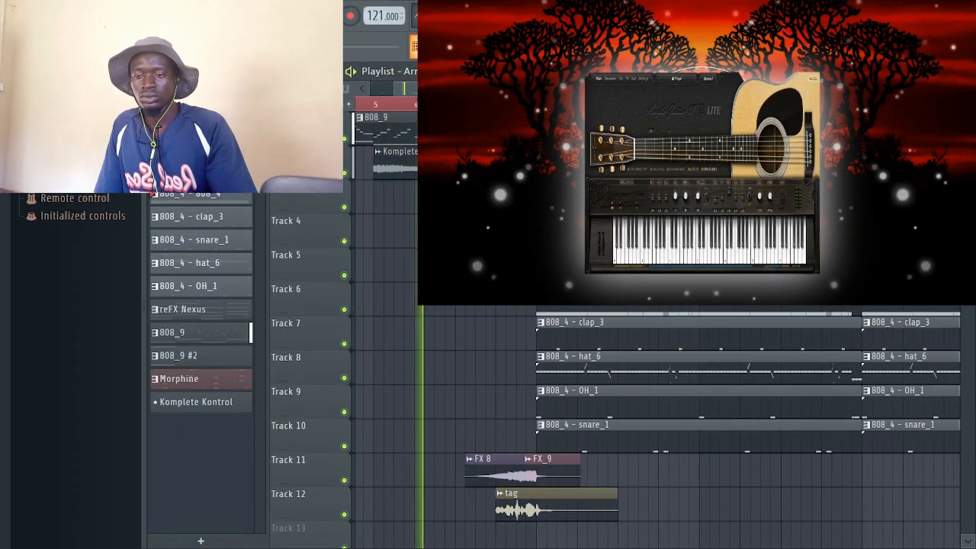
scroll(656, 427, down, 4)
scroll(656, 427, up, 3)
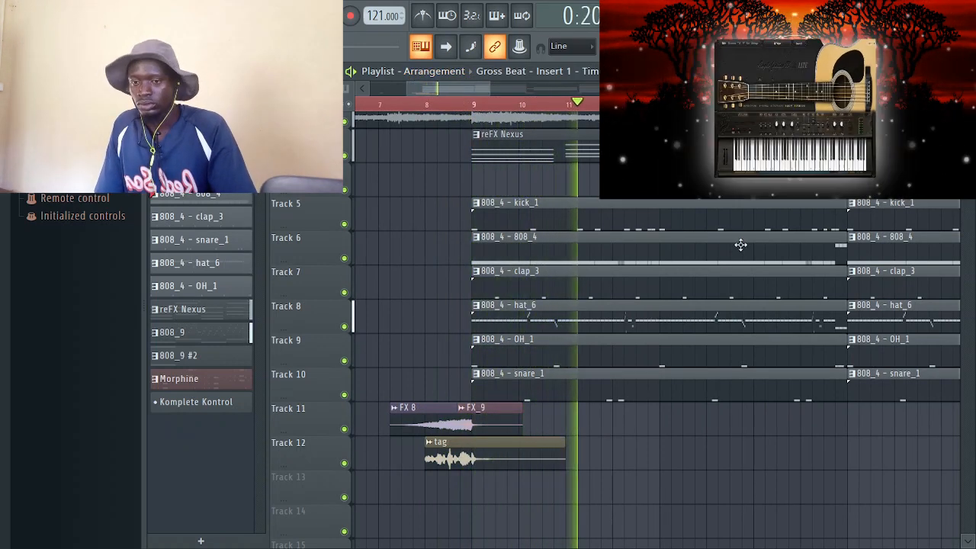
scroll(740, 244, up, 2)
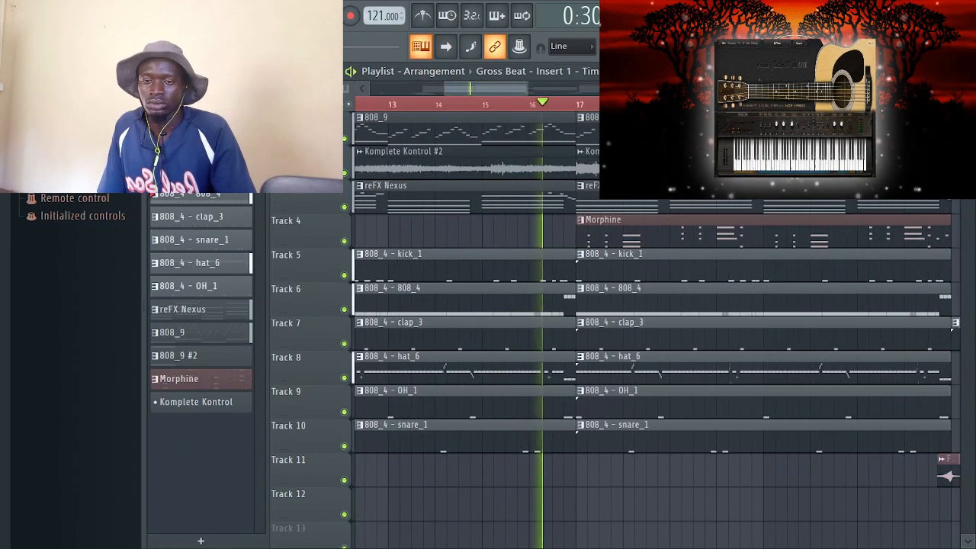
scroll(949, 344, down, 3)
scroll(656, 327, up, 4)
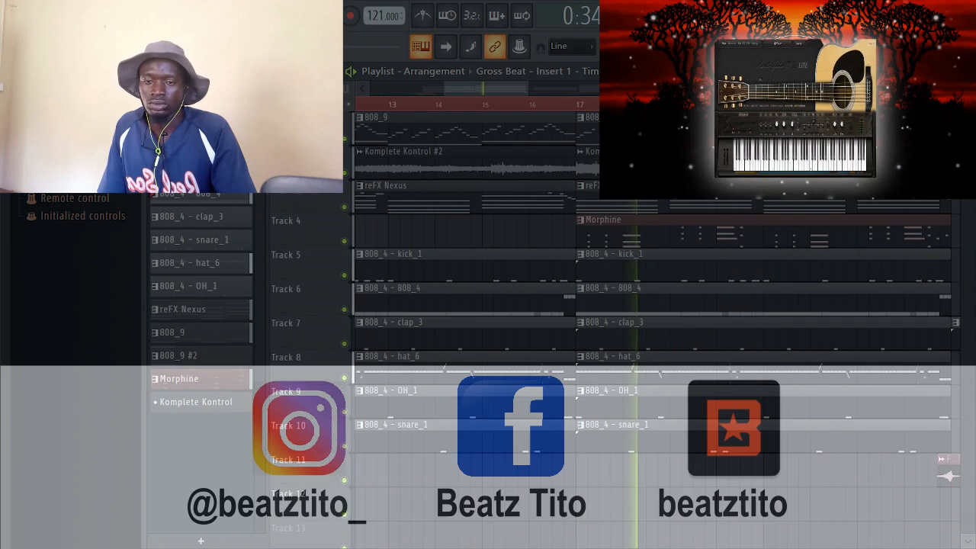
scroll(656, 328, up, 1)
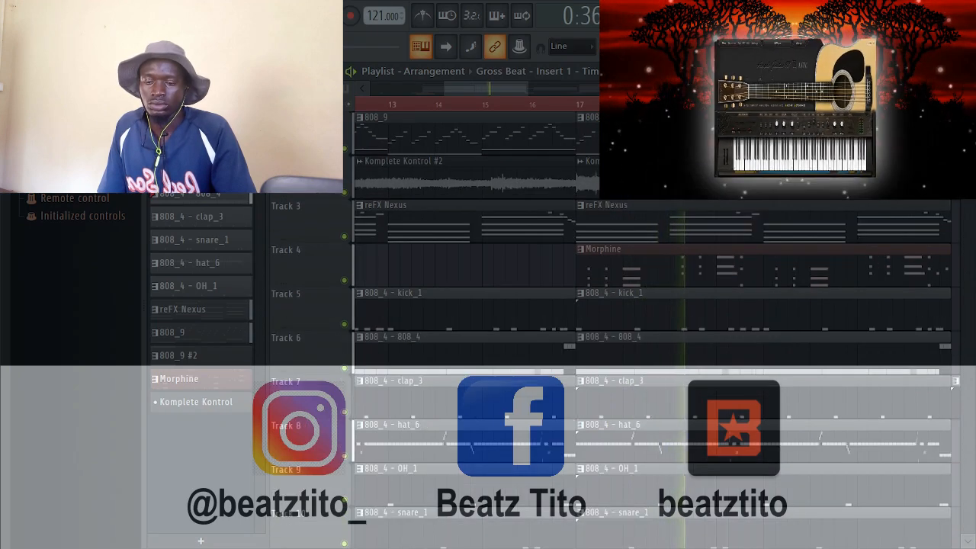
scroll(656, 328, up, 1)
drag(509, 90, 543, 96)
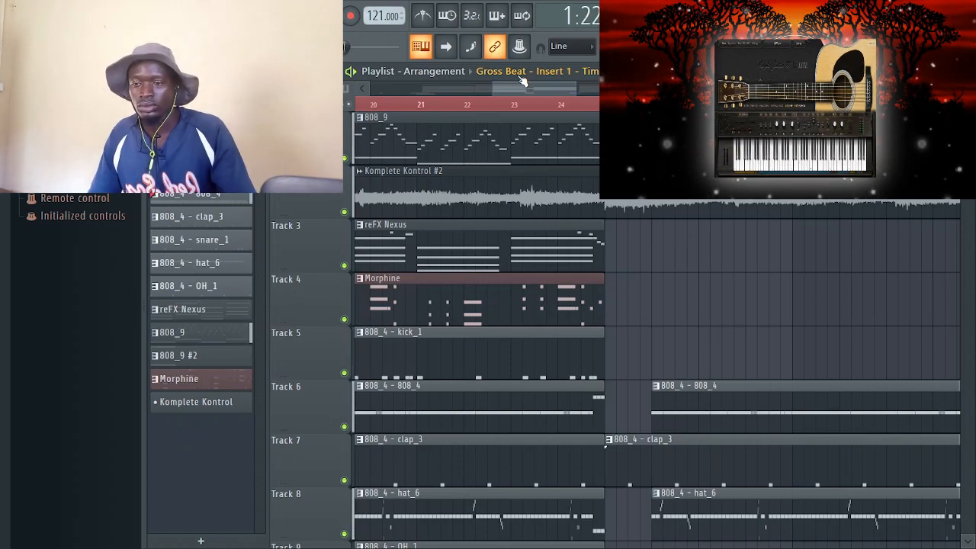
drag(546, 90, 630, 93)
scroll(656, 328, down, 2)
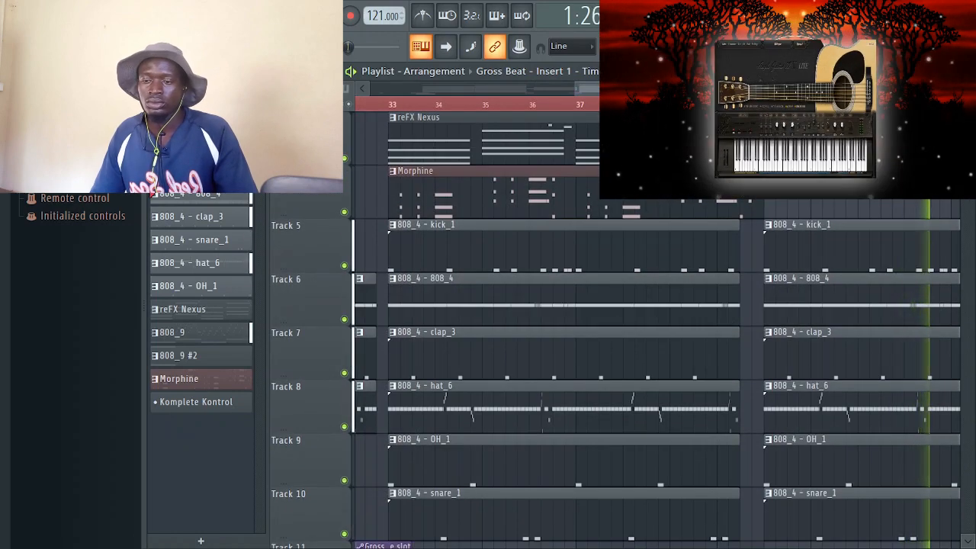
- Check the reFX Nexus and 808 mixer inserts, inspect the 808 limiter plugin's limiting and compression settings, and return to the playlist
key(F9)
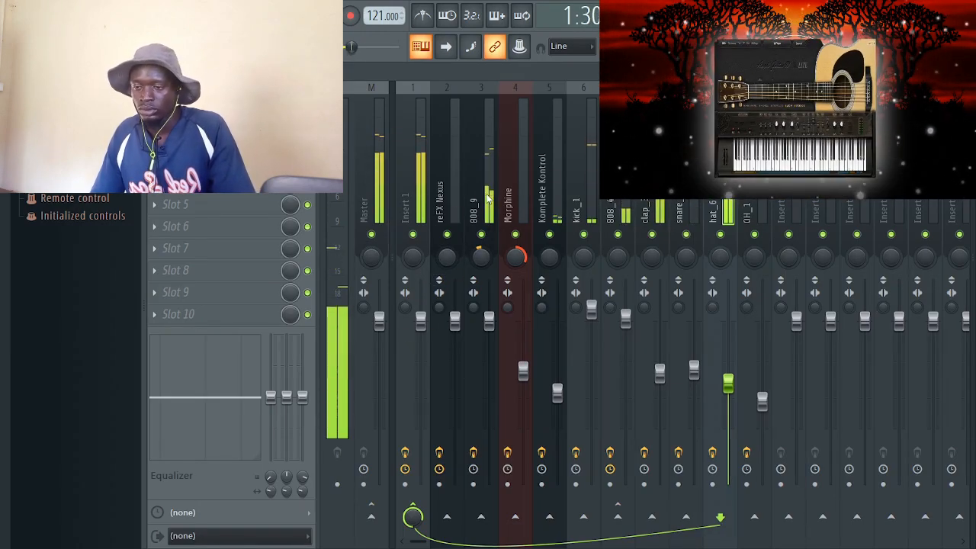
click(440, 192)
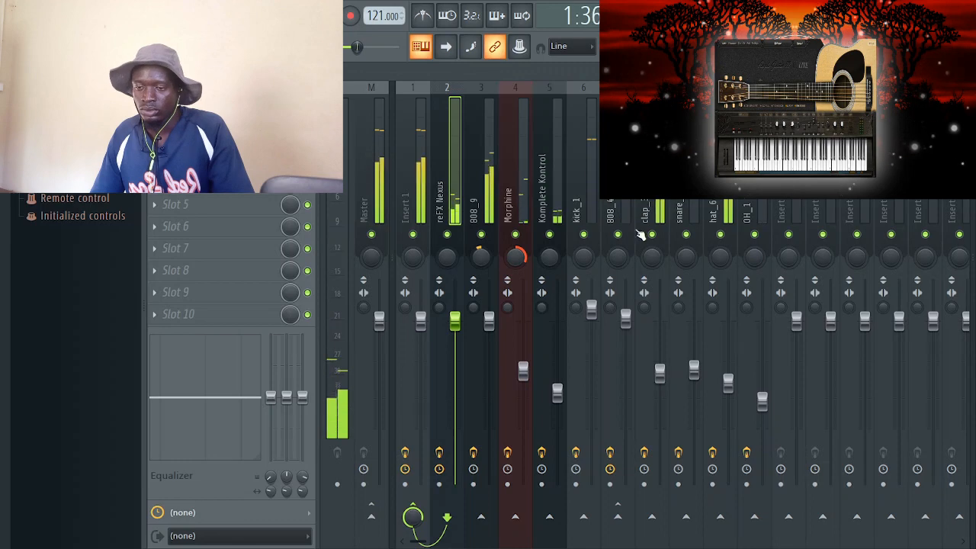
click(612, 206)
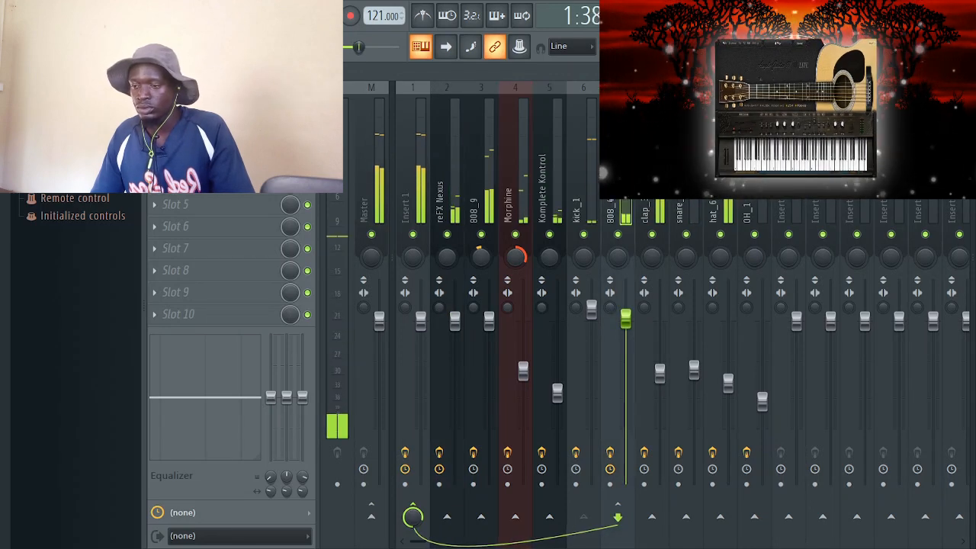
click(200, 116)
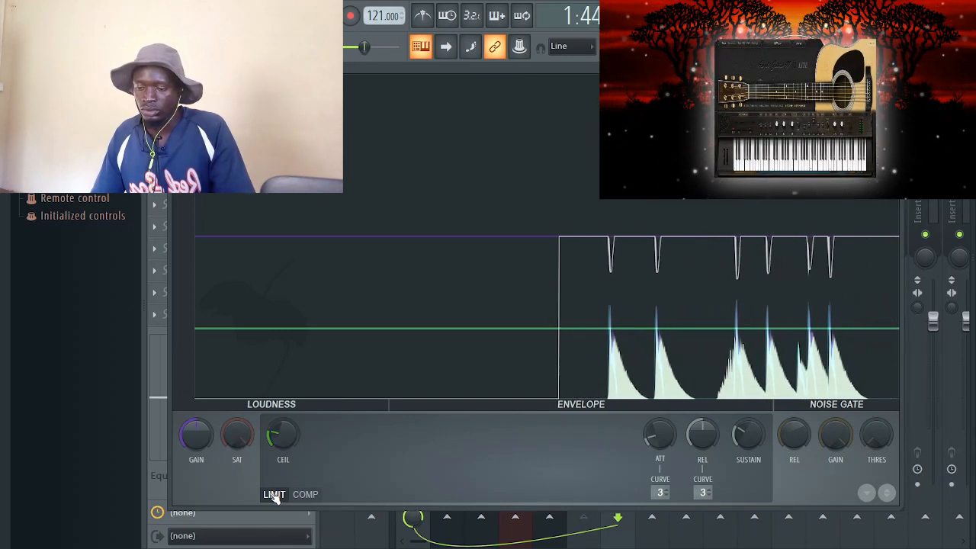
click(305, 494)
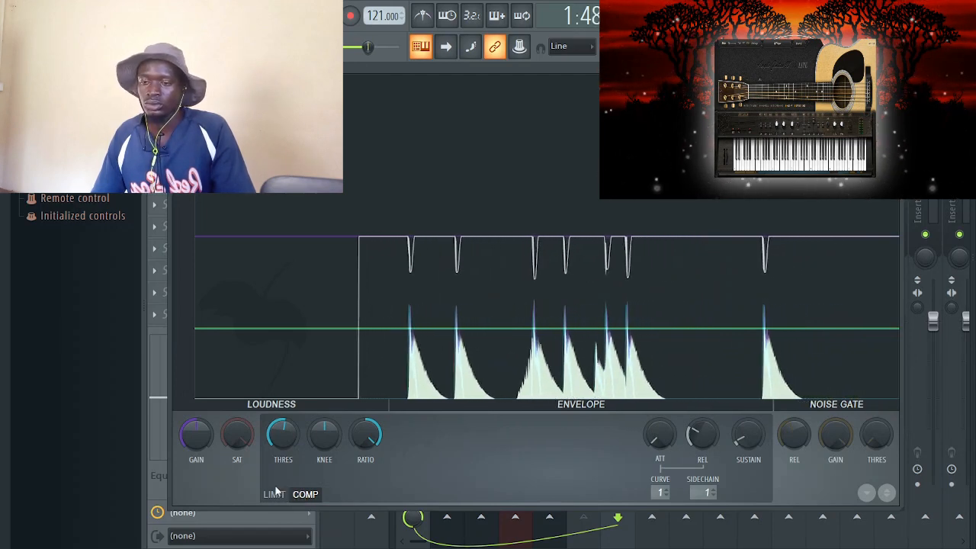
key(F5)
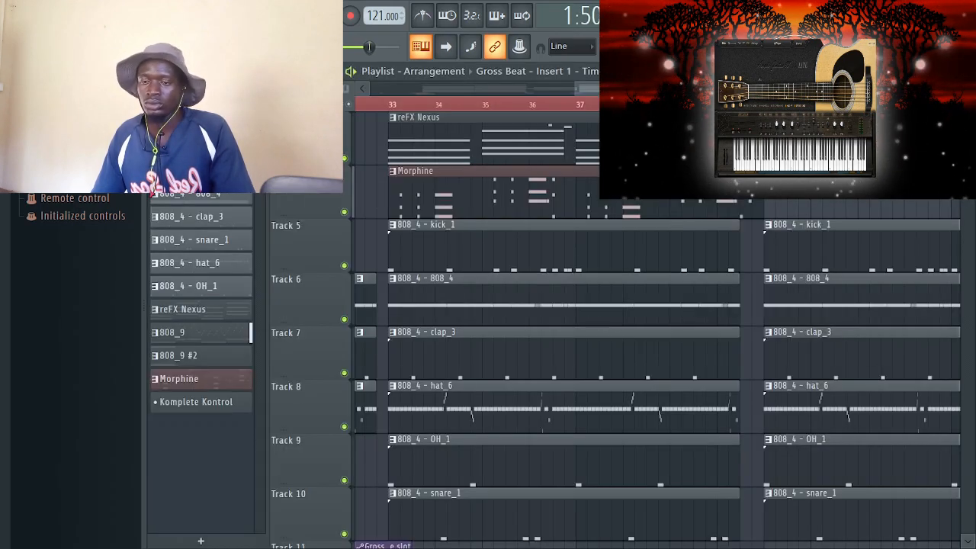